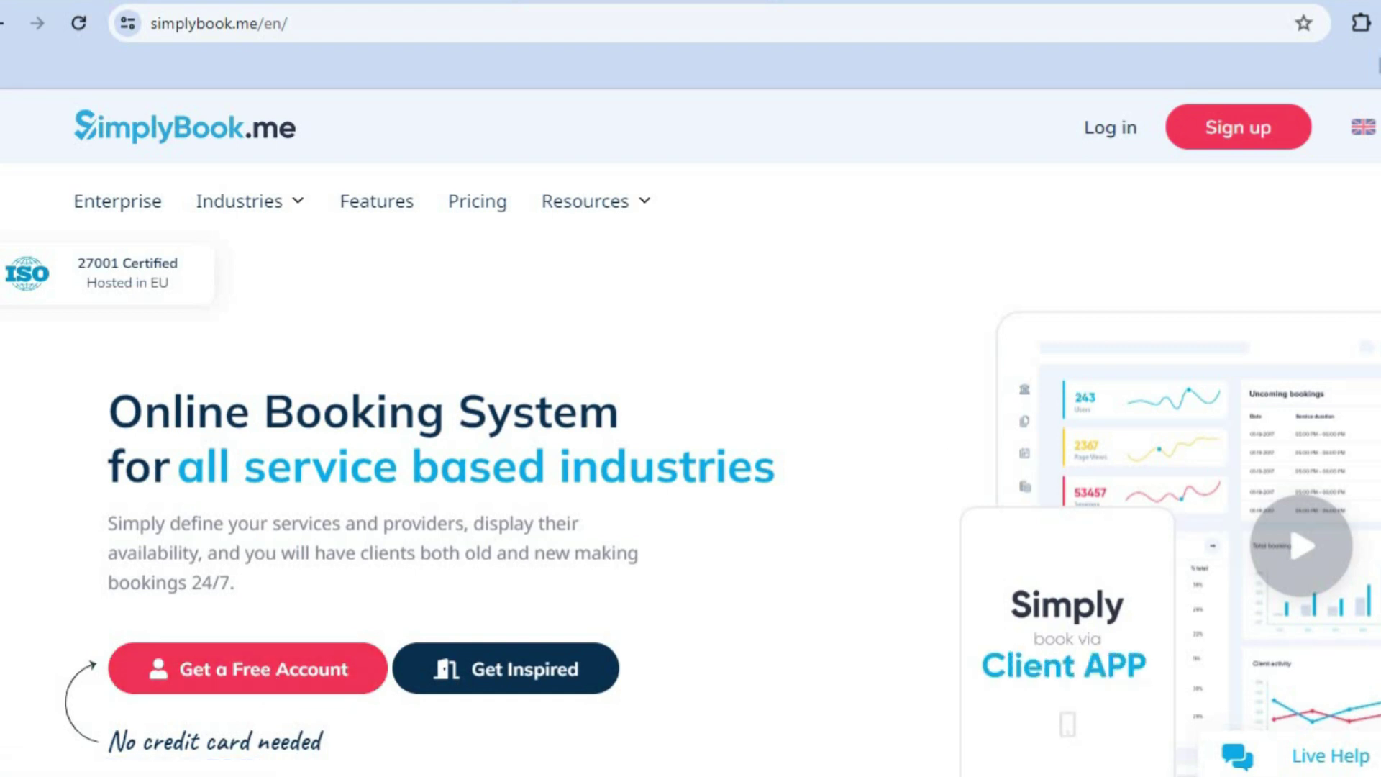
- In the welcome tour, choose 'I would like to try both' booking website and widget, then continue
{"action": "scroll", "coordinate": [691, 464], "scroll_direction": "down", "scroll_amount": 3}
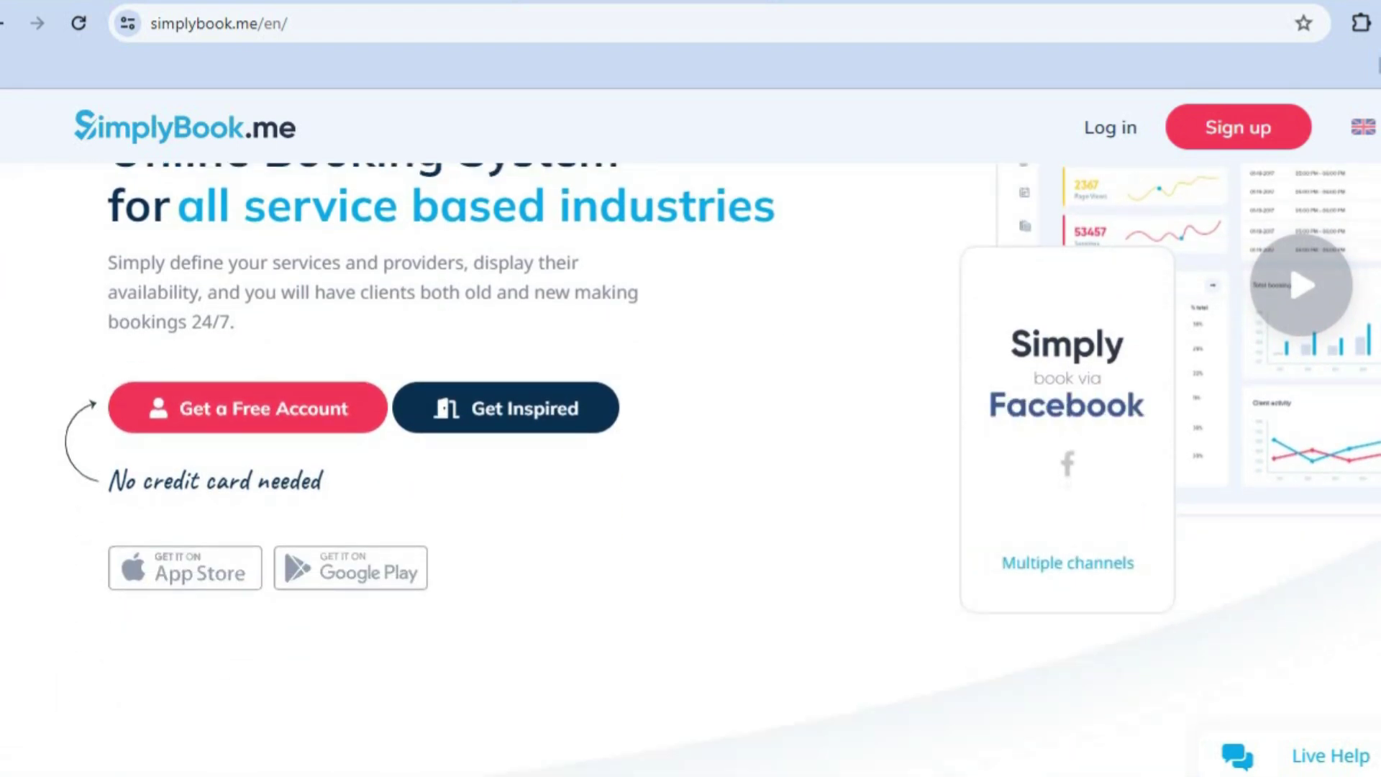
{"action": "scroll", "coordinate": [691, 467], "scroll_direction": "down", "scroll_amount": 2}
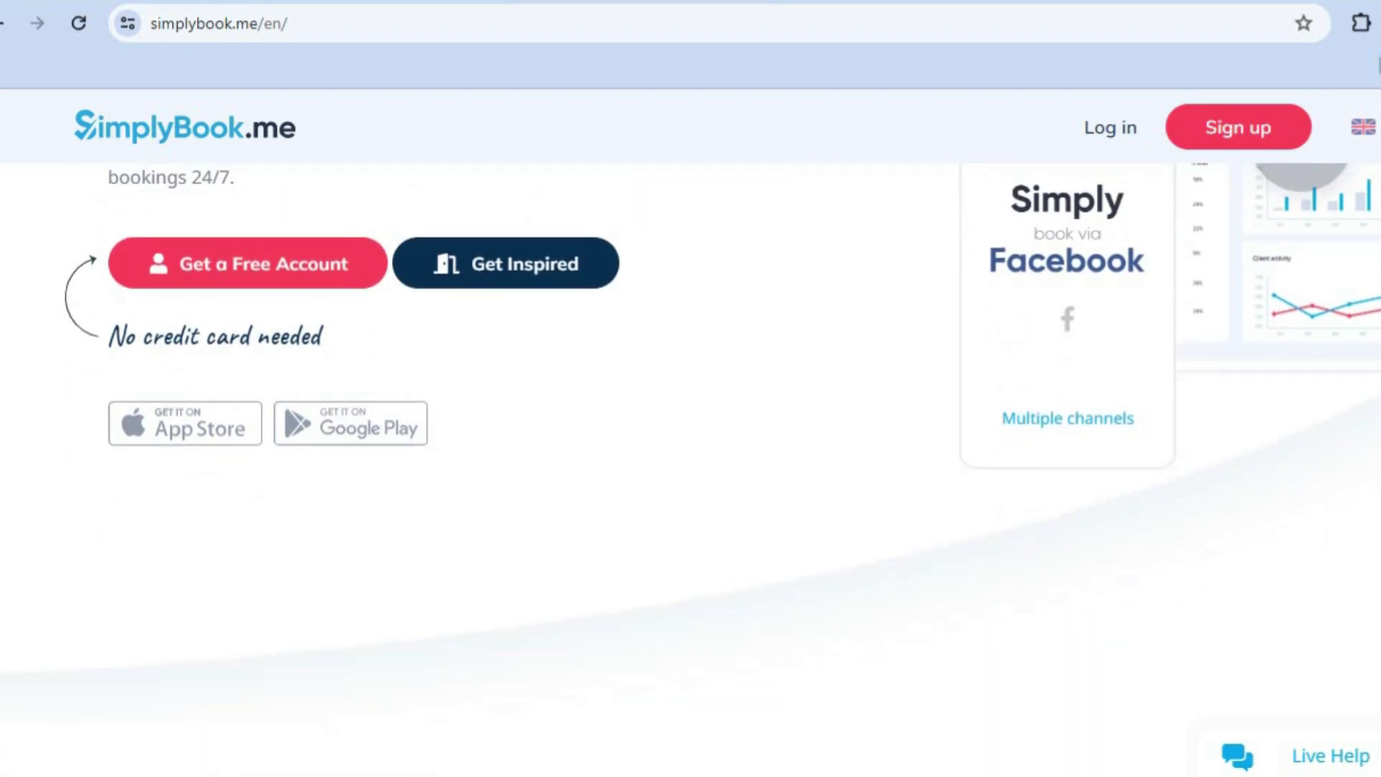
{"action": "scroll", "coordinate": [690, 468], "scroll_direction": "up", "scroll_amount": 2}
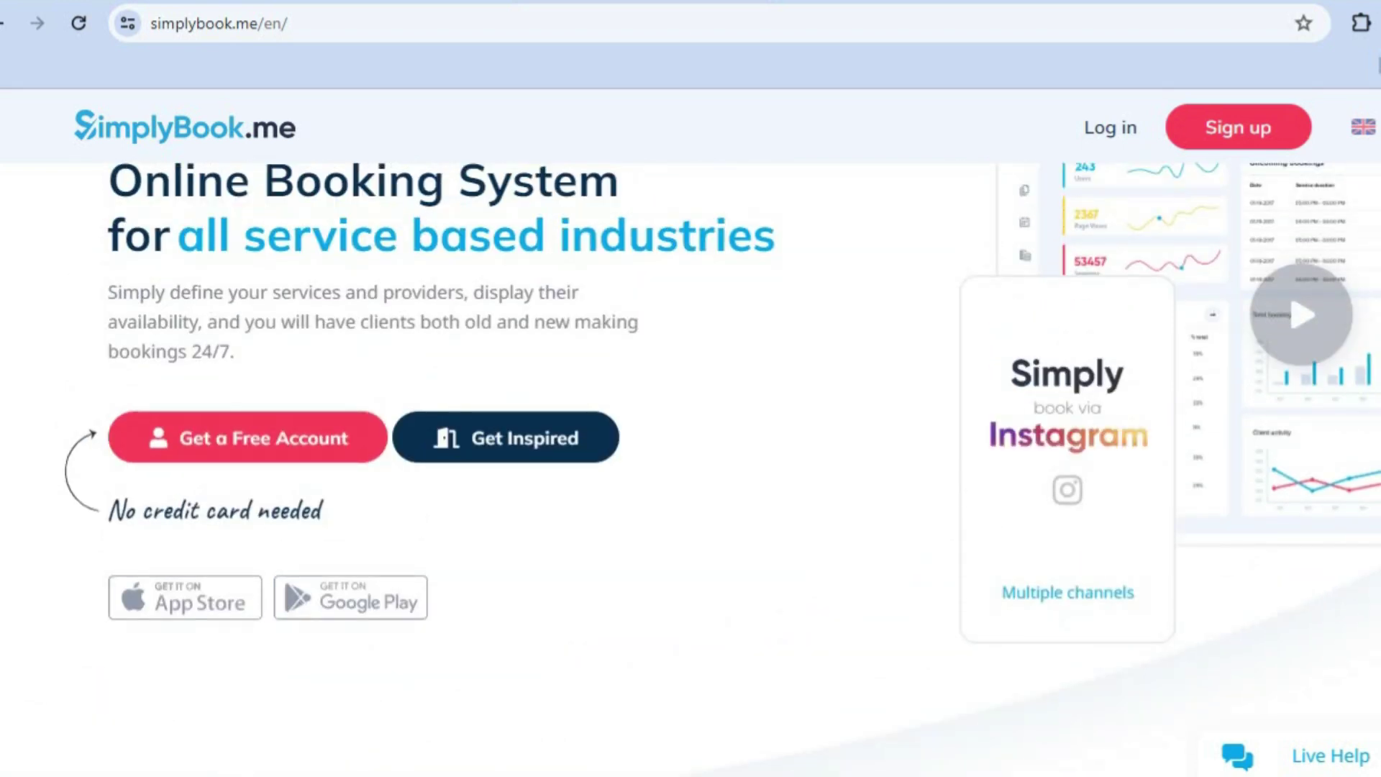
{"action": "scroll", "coordinate": [690, 467], "scroll_direction": "up", "scroll_amount": 2}
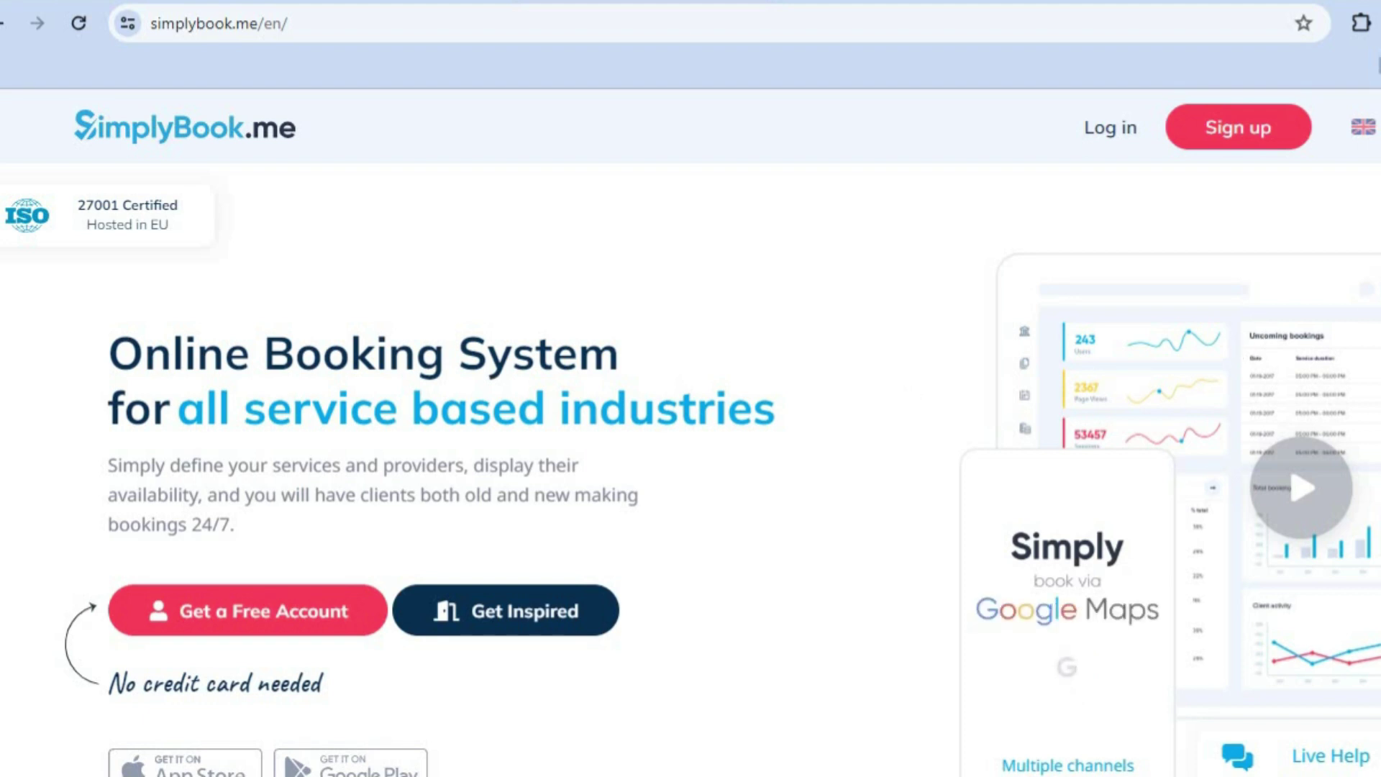
{"action": "scroll", "coordinate": [690, 468], "scroll_direction": "down", "scroll_amount": 1}
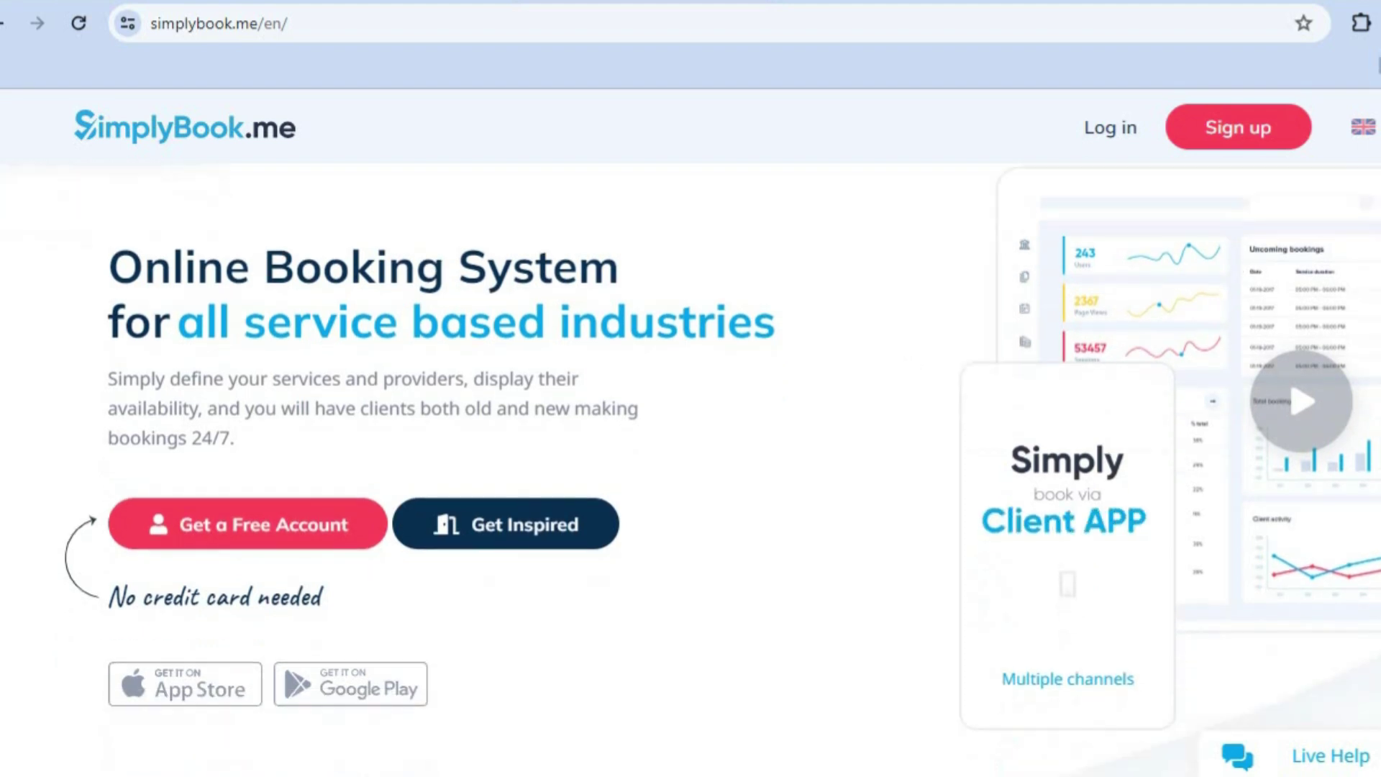
{"action": "scroll", "coordinate": [690, 467], "scroll_direction": "down", "scroll_amount": 3}
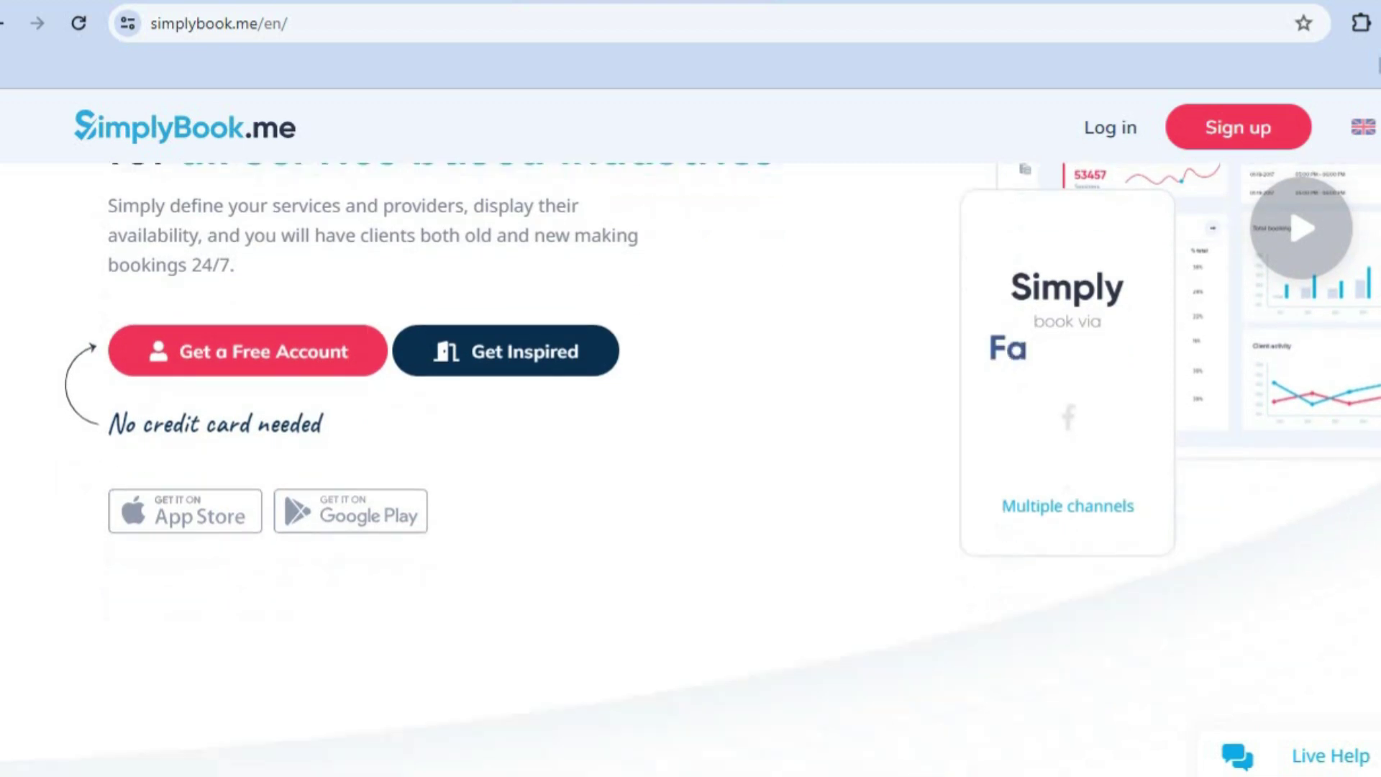
{"action": "scroll", "coordinate": [890, 347], "scroll_direction": "up", "scroll_amount": 5}
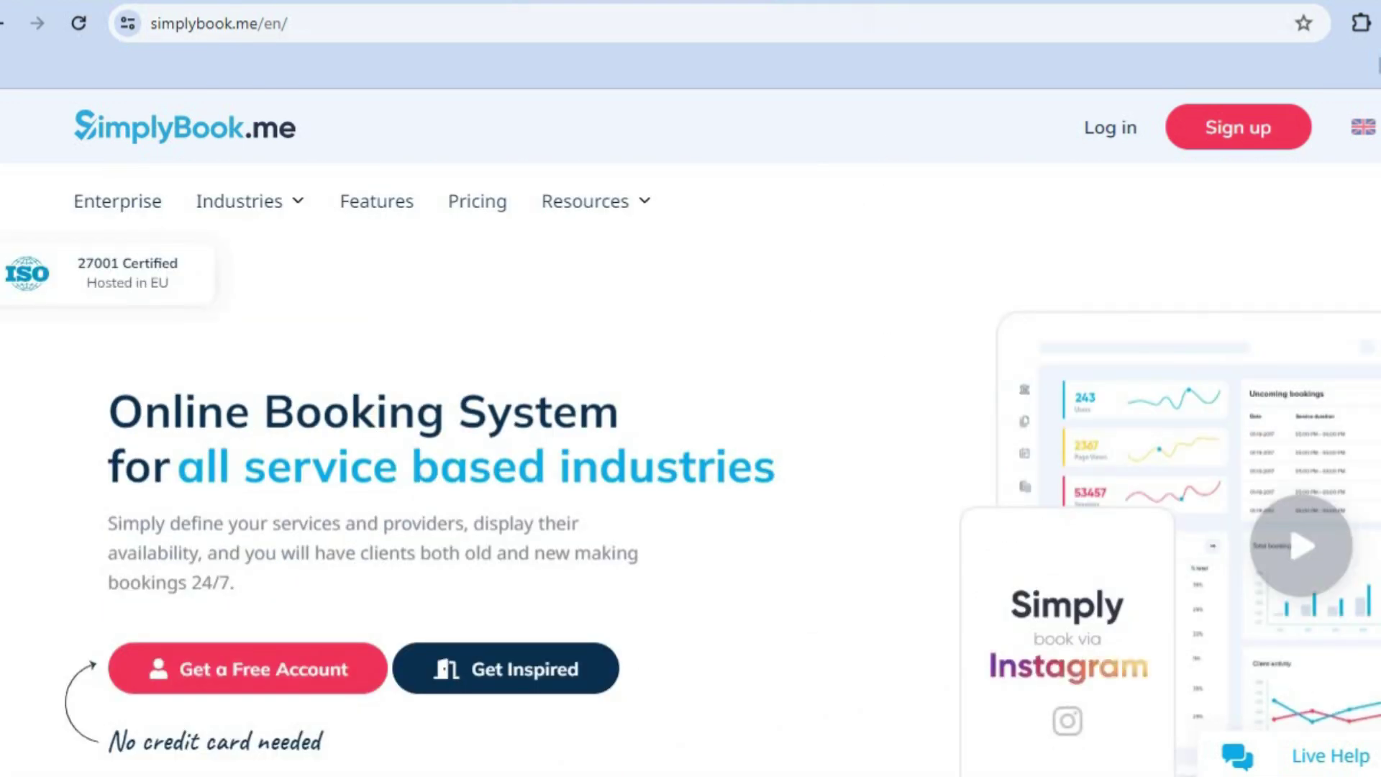
{"action": "left_click", "coordinate": [977, 1]}
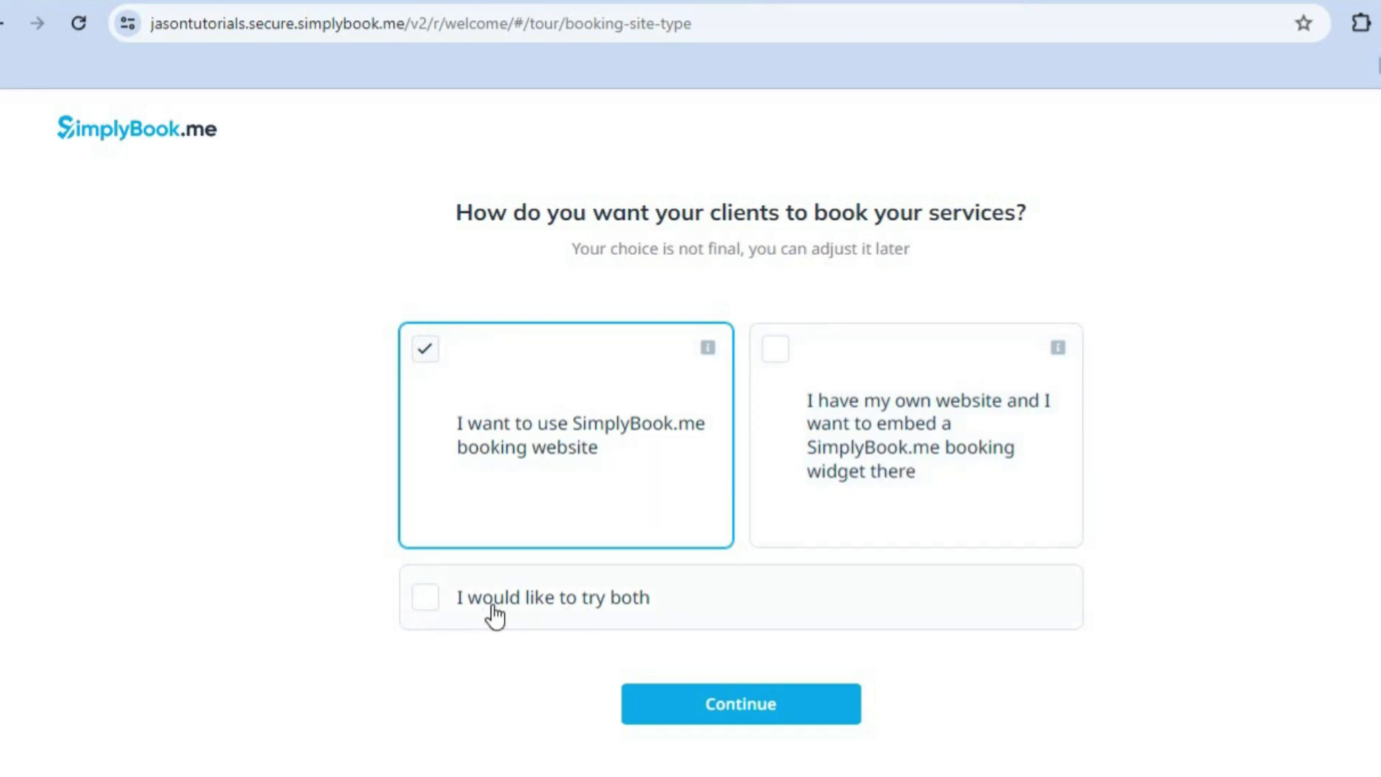
{"action": "left_click", "coordinate": [548, 614]}
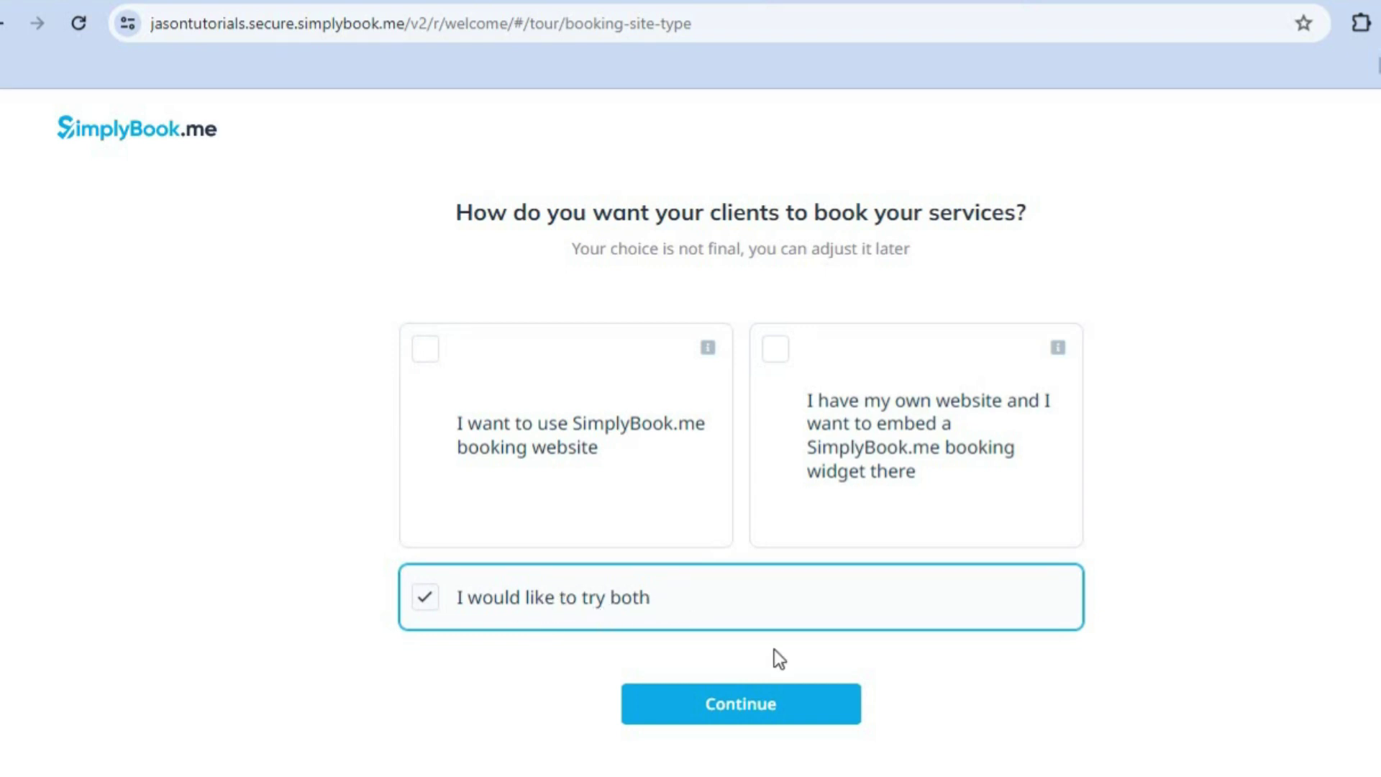
{"action": "left_click", "coordinate": [740, 702]}
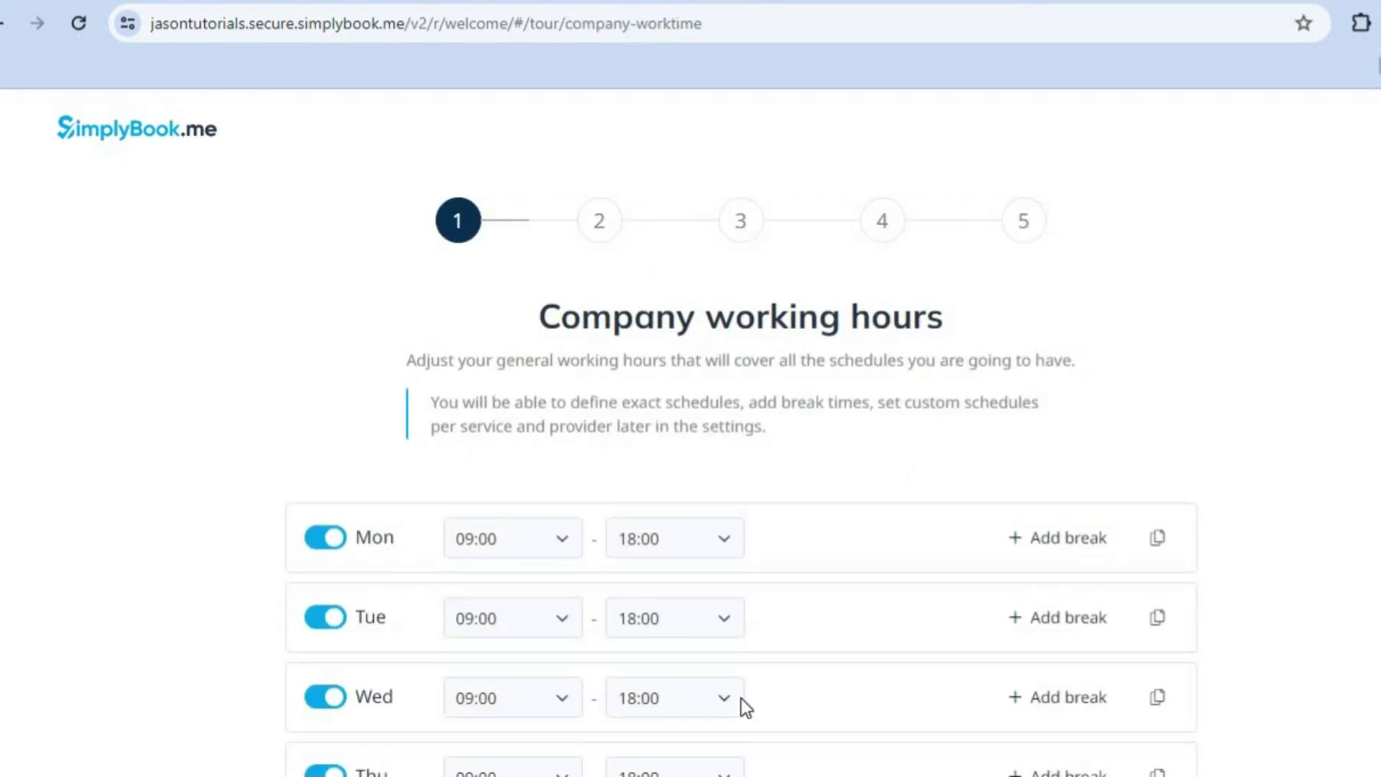
- Set Monday's opening time to 08:00
{"action": "scroll", "coordinate": [691, 432], "scroll_direction": "down", "scroll_amount": 3}
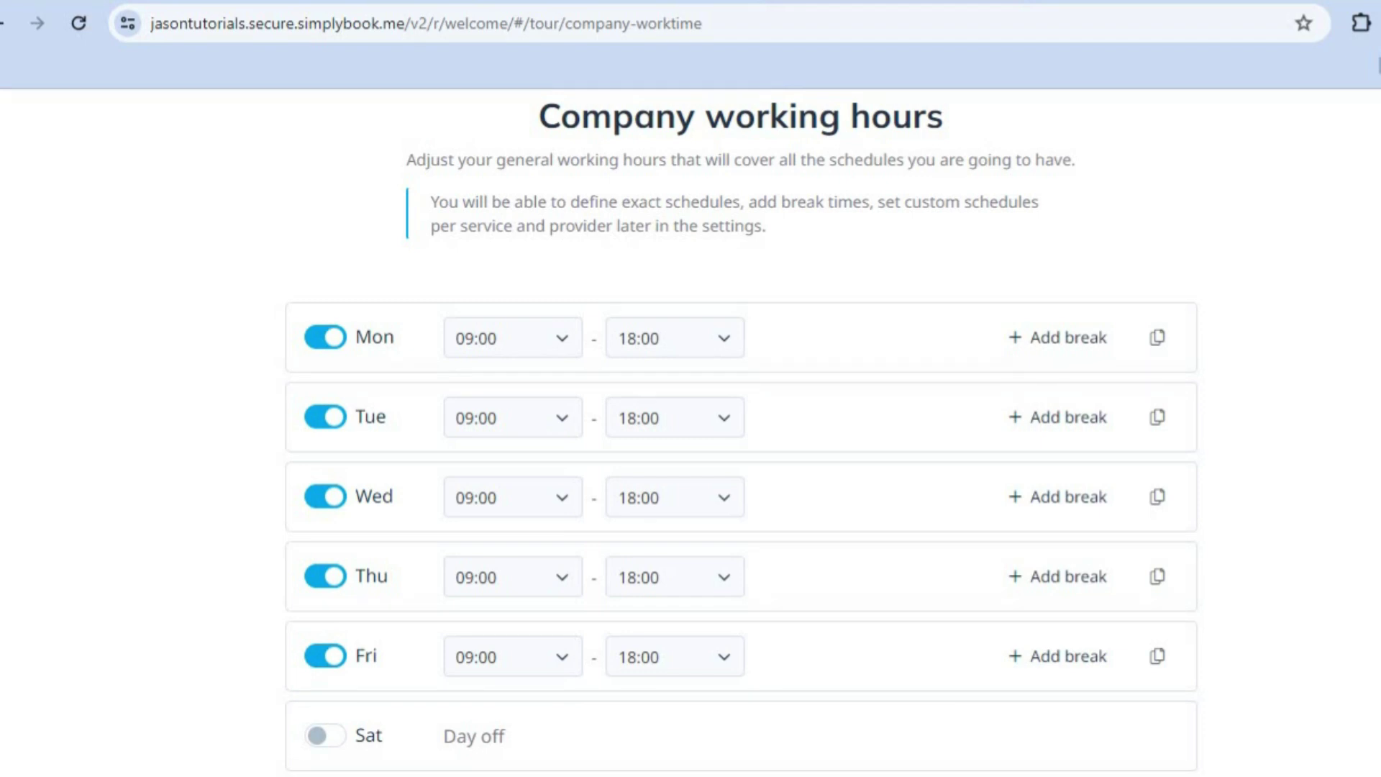
{"action": "scroll", "coordinate": [691, 431], "scroll_direction": "down", "scroll_amount": 1}
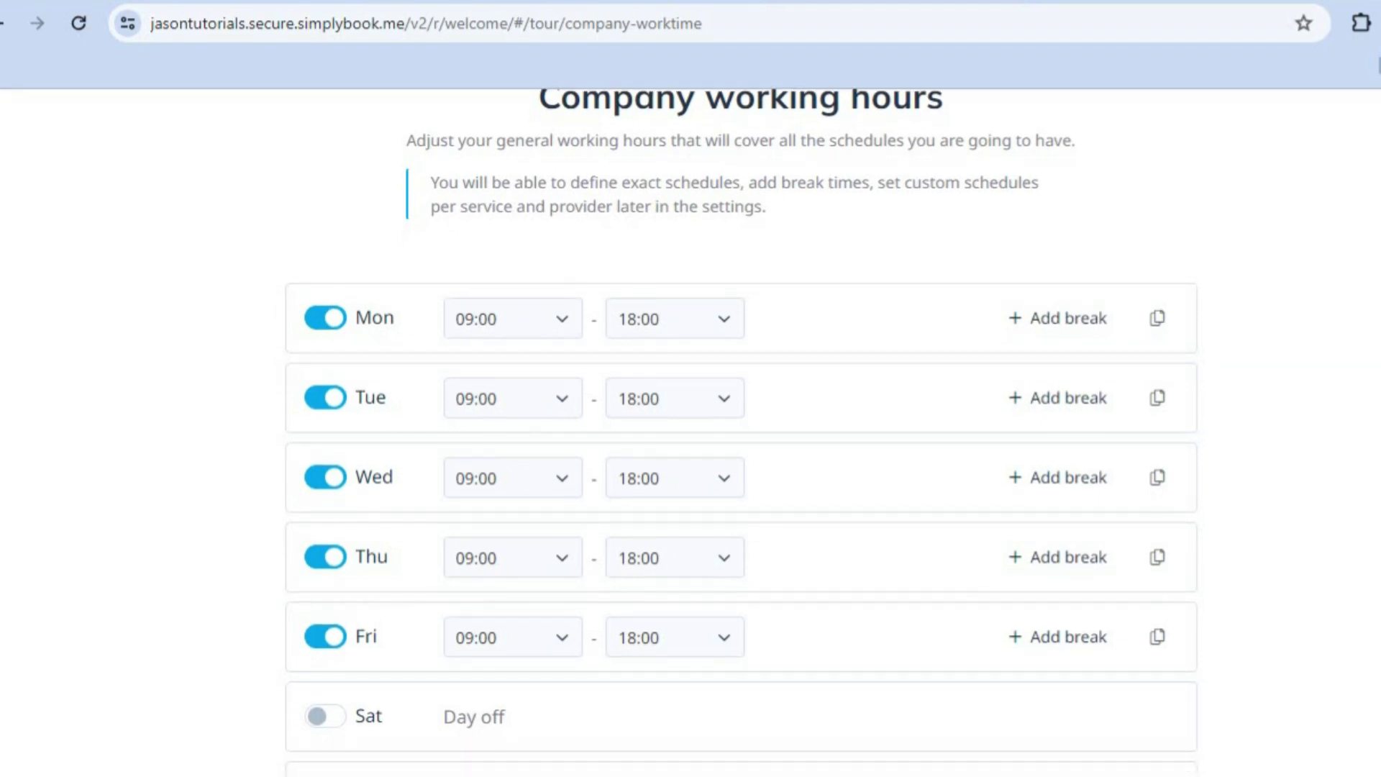
{"action": "scroll", "coordinate": [691, 432], "scroll_direction": "down", "scroll_amount": 1}
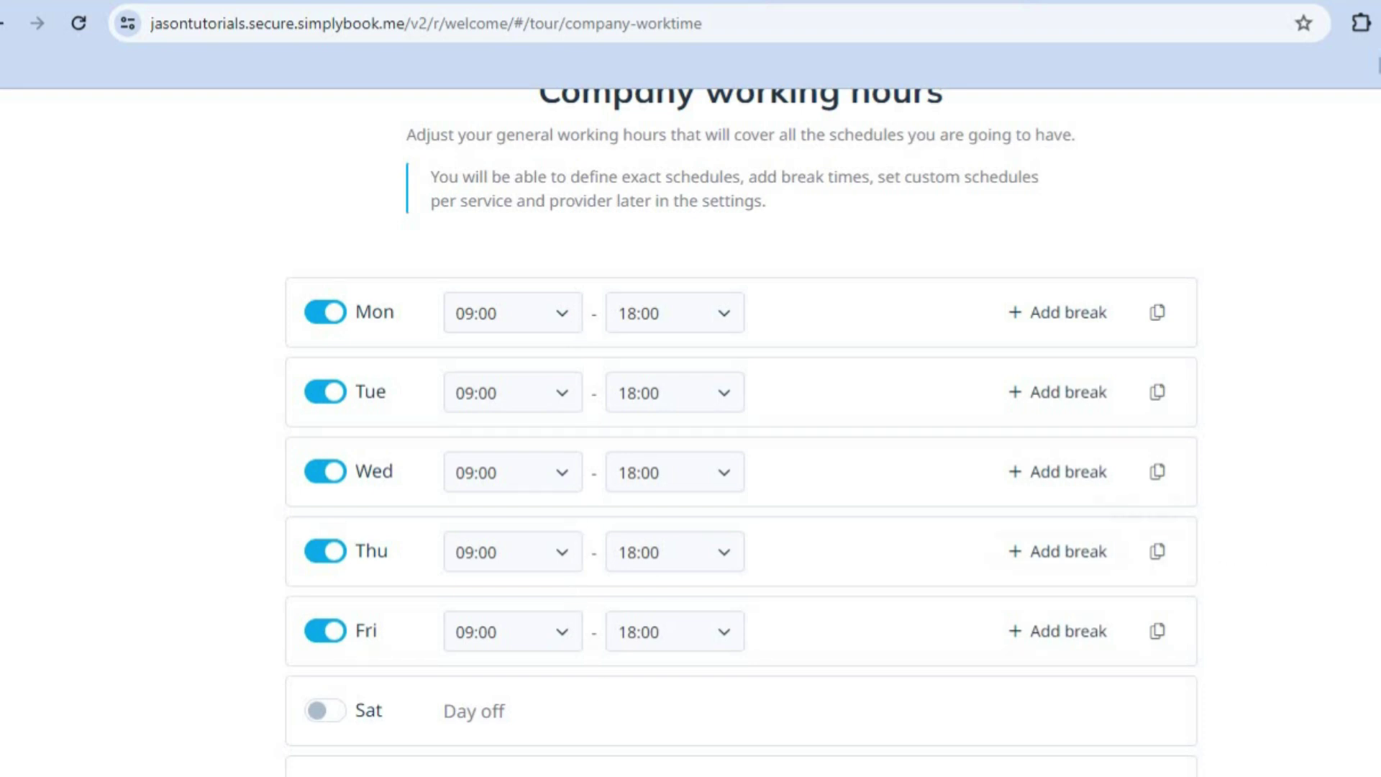
{"action": "scroll", "coordinate": [691, 431], "scroll_direction": "down", "scroll_amount": 2}
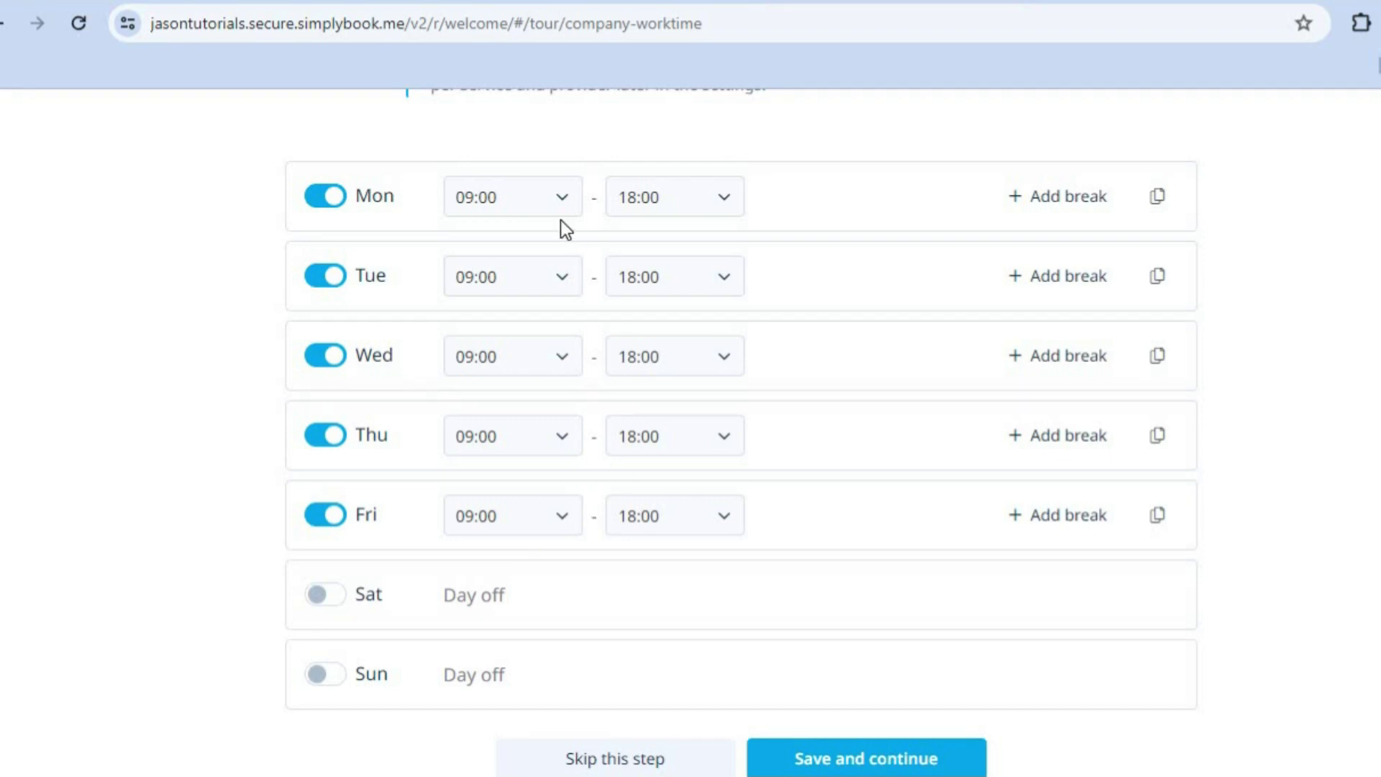
{"action": "left_click", "coordinate": [560, 197]}
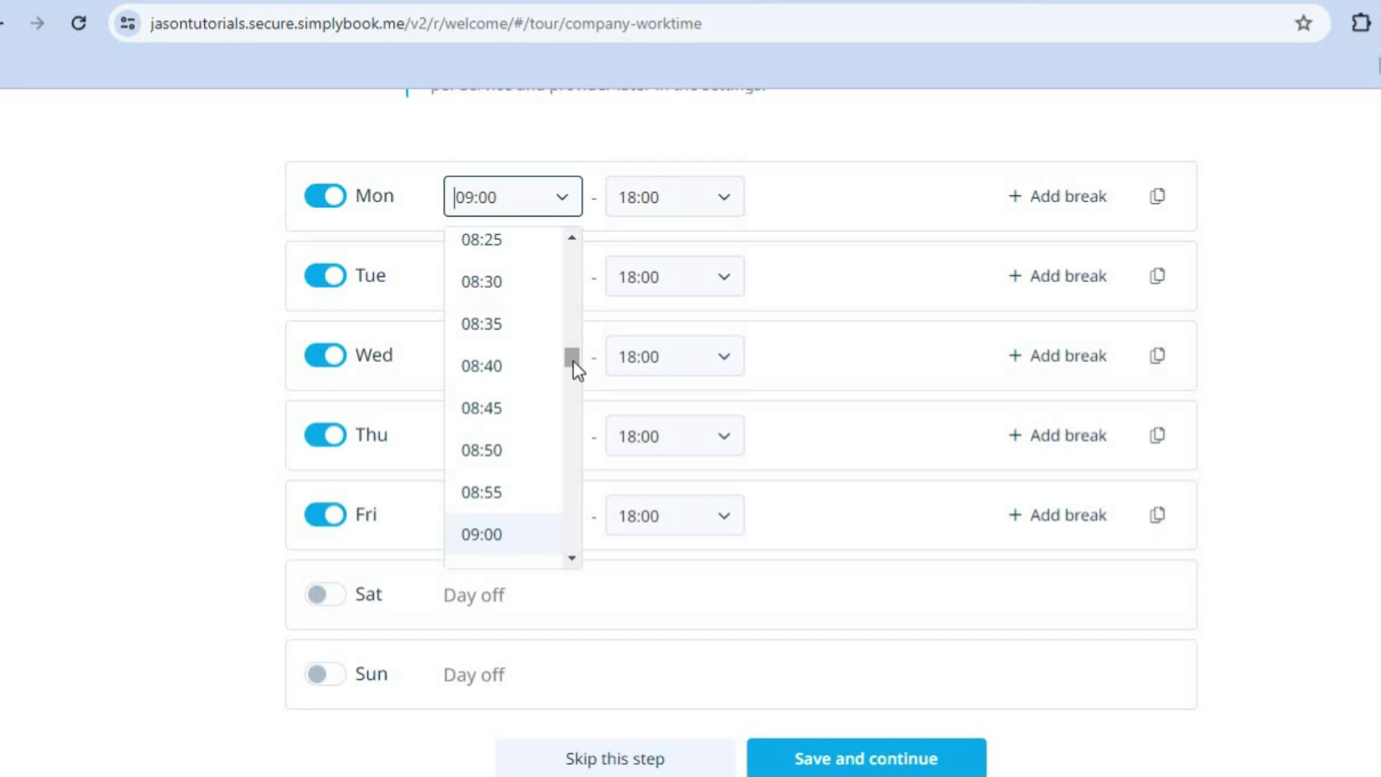
{"action": "left_click", "coordinate": [573, 238]}
{"action": "left_click", "coordinate": [572, 238]}
{"action": "left_click", "coordinate": [572, 238]}
{"action": "left_click", "coordinate": [572, 239]}
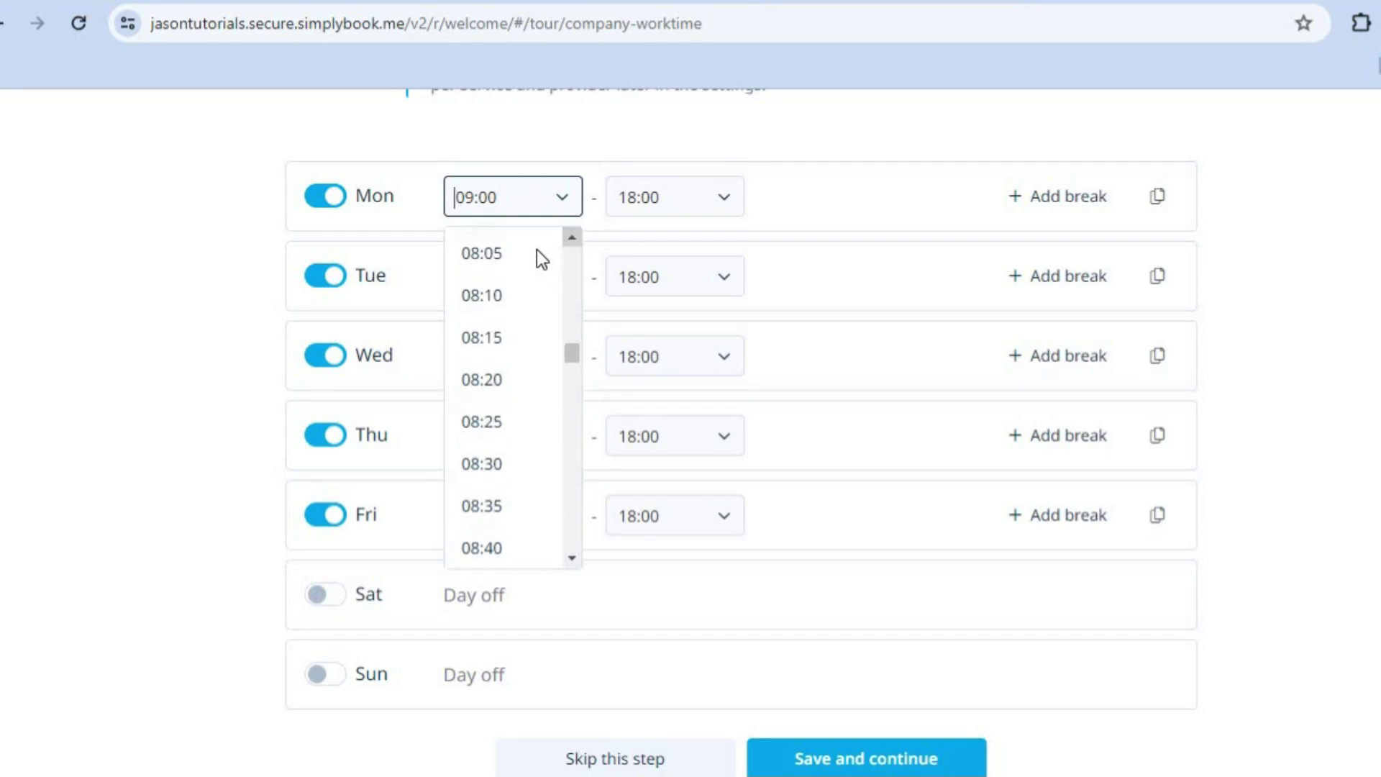
{"action": "left_click", "coordinate": [572, 239]}
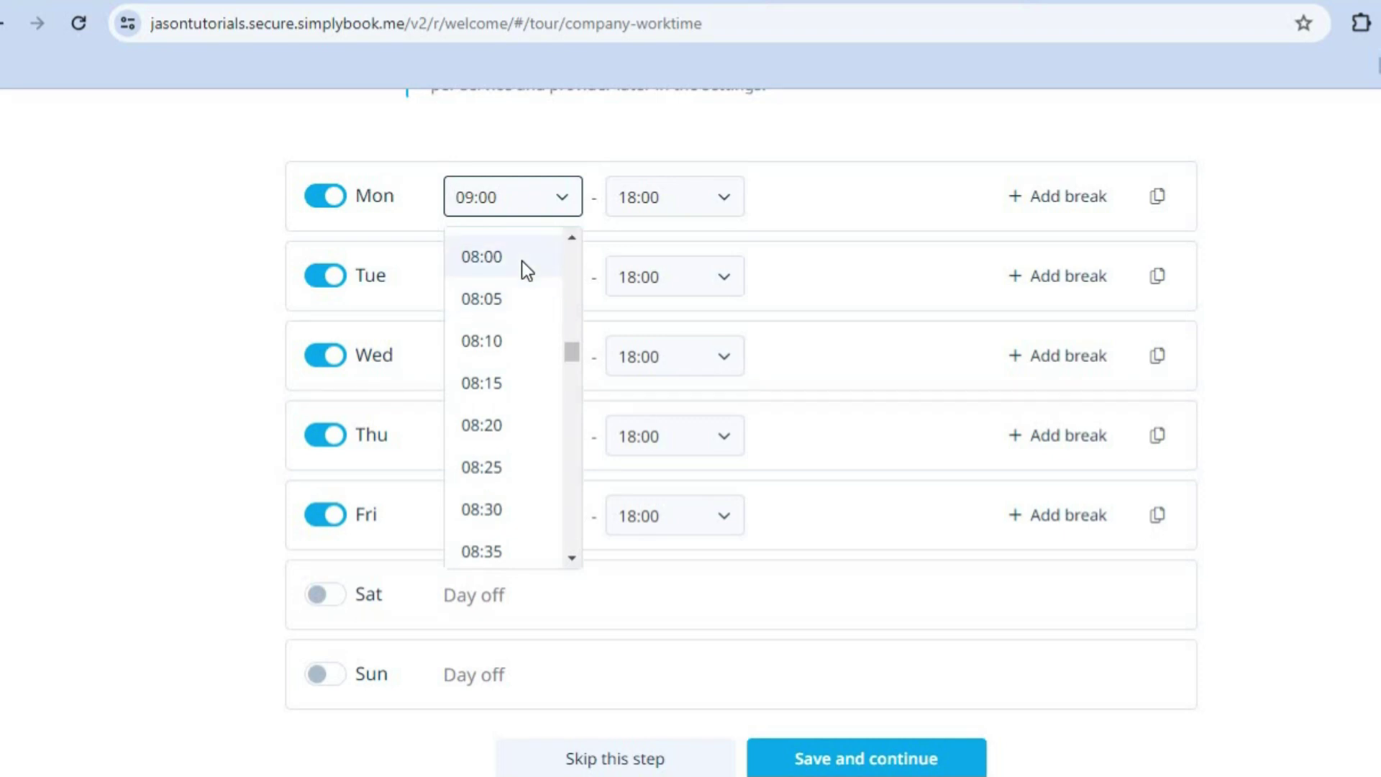
{"action": "left_click", "coordinate": [521, 258]}
- Set Monday's closing time to 16:00
{"action": "left_click", "coordinate": [732, 207]}
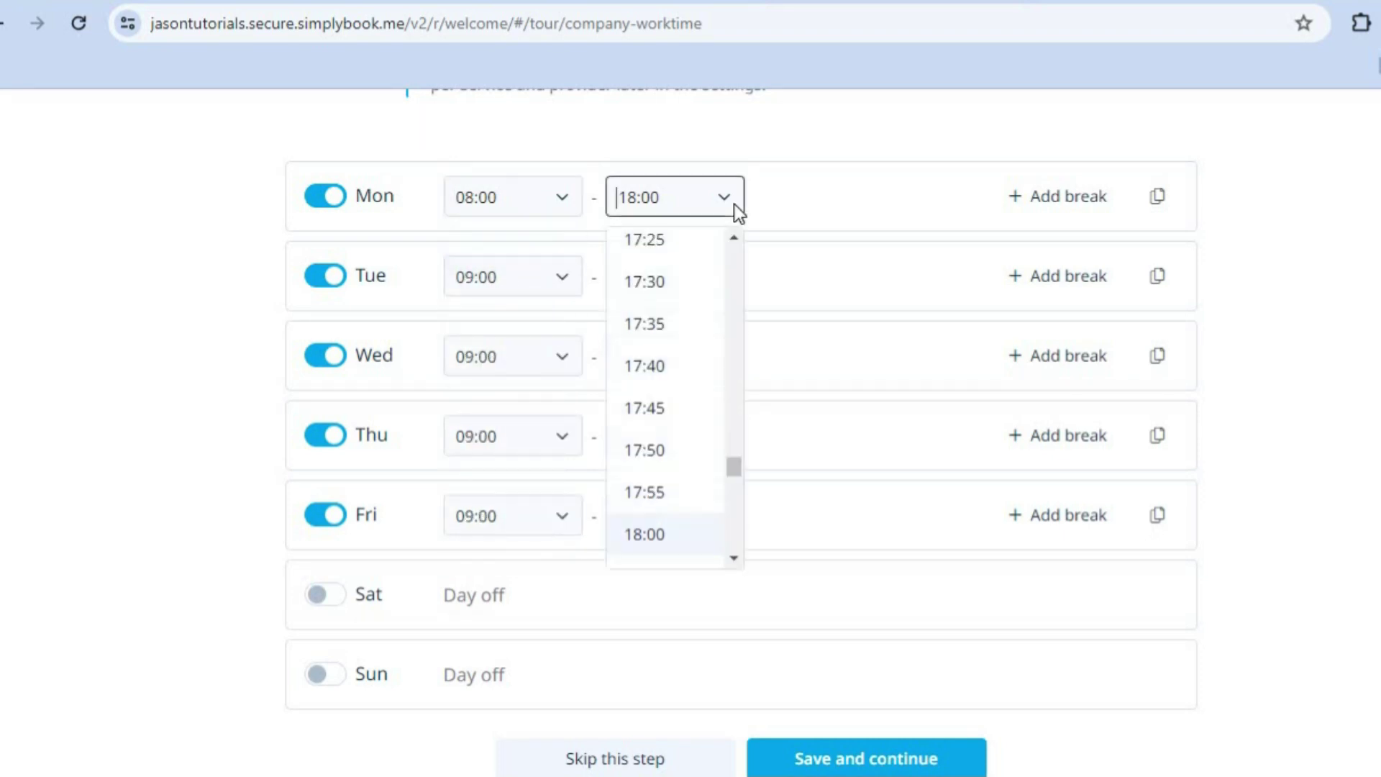
{"action": "left_click", "coordinate": [736, 241]}
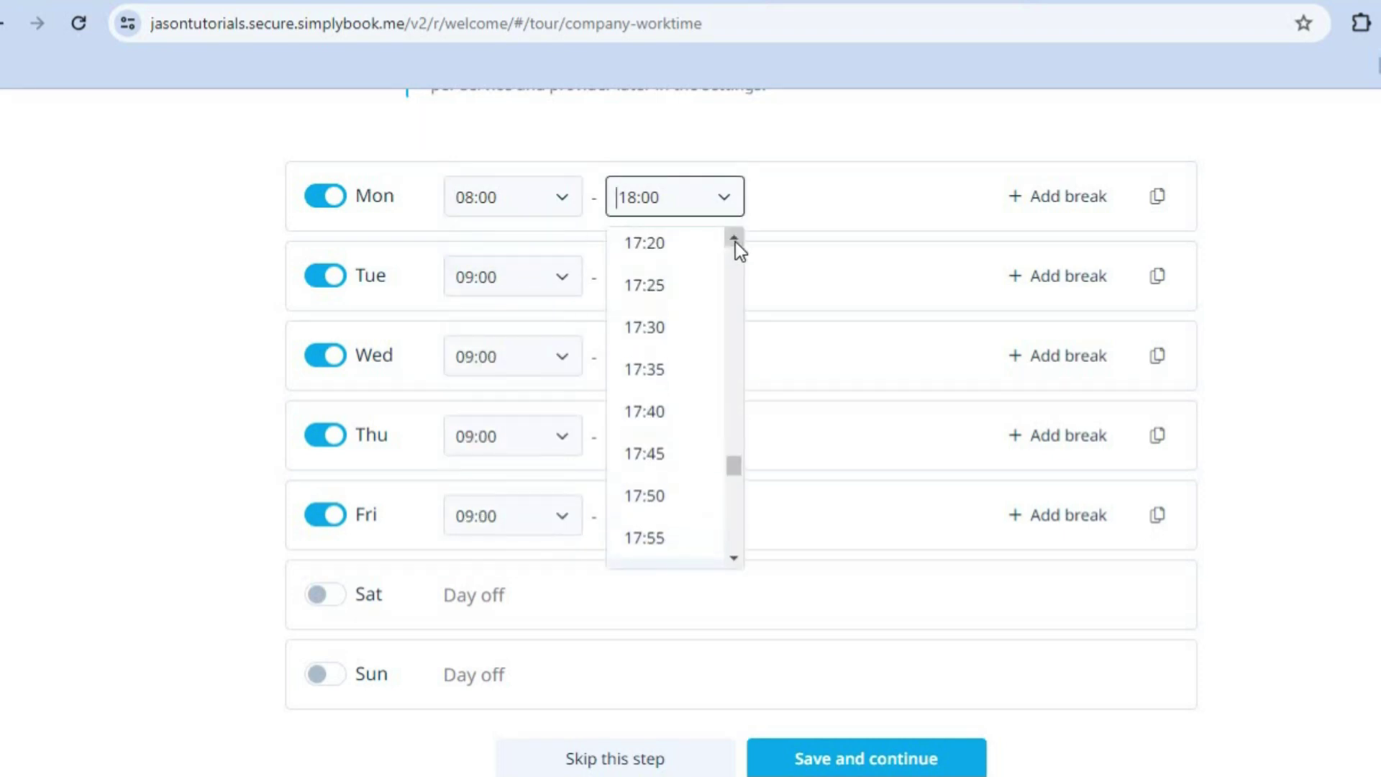
{"action": "left_click", "coordinate": [735, 241]}
{"action": "left_click_drag", "start_coordinate": [735, 241], "coordinate": [735, 242]}
{"action": "left_click", "coordinate": [666, 254]}
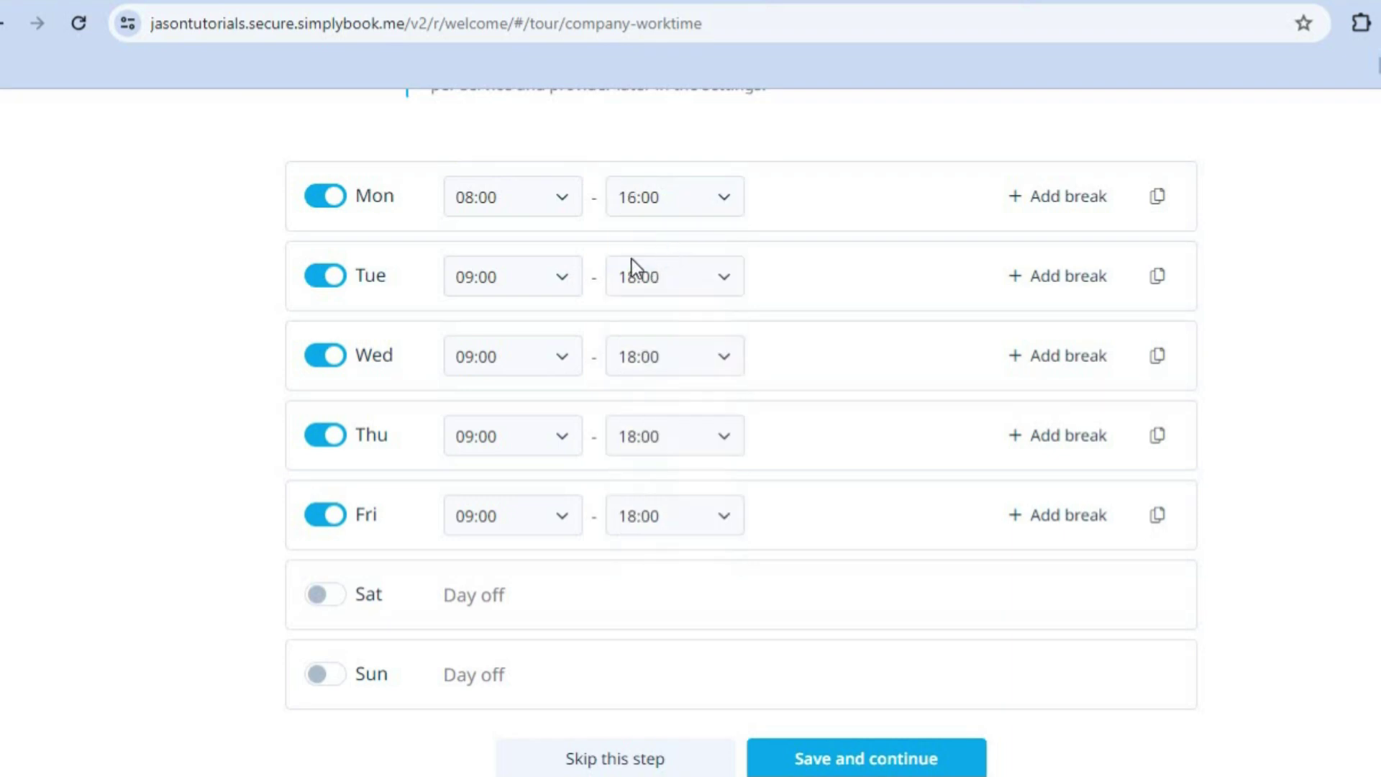
- Set Tuesday's opening time to 08:00
{"action": "left_click", "coordinate": [570, 292]}
{"action": "left_click_drag", "start_coordinate": [571, 326], "coordinate": [571, 325]}
{"action": "left_click_drag", "start_coordinate": [573, 429], "coordinate": [572, 438]}
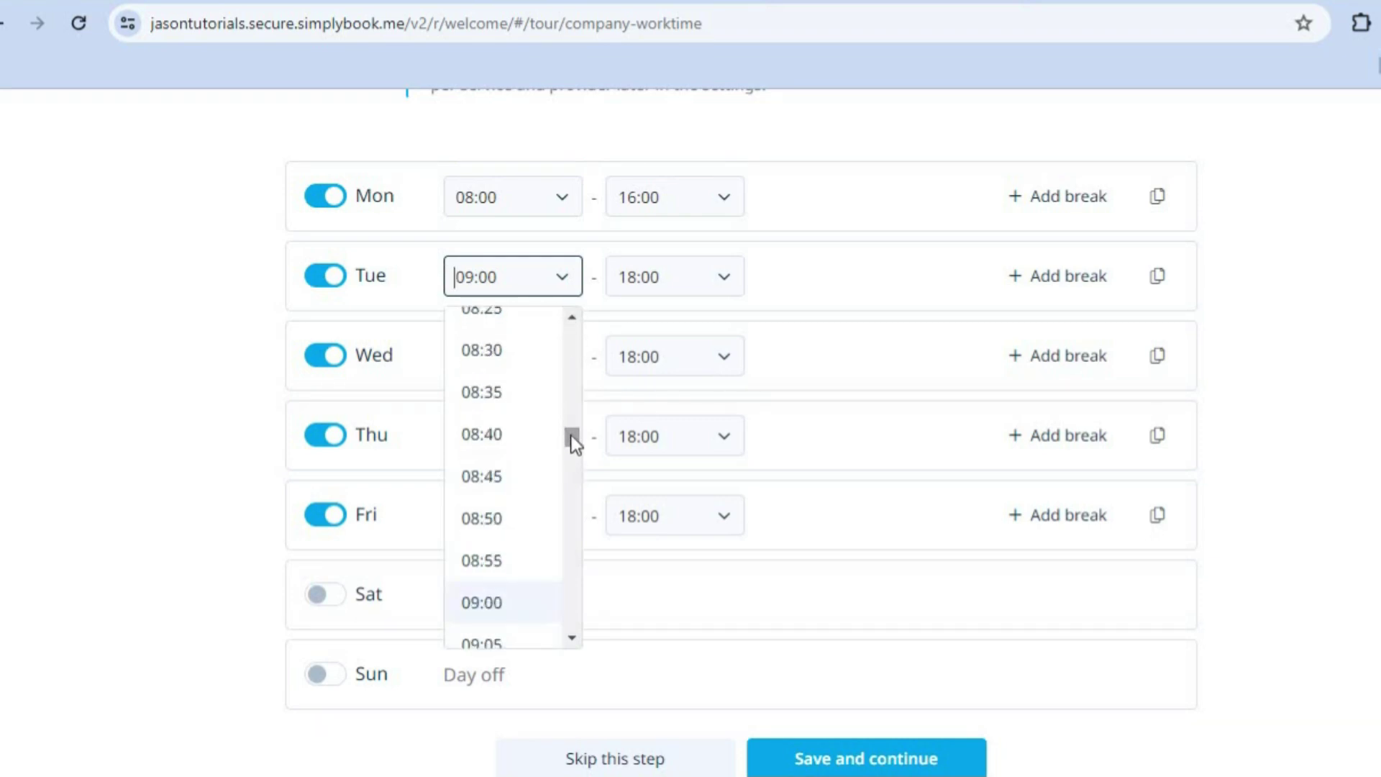
{"action": "left_click_drag", "start_coordinate": [572, 315], "coordinate": [571, 315]}
{"action": "left_click", "coordinate": [572, 316]}
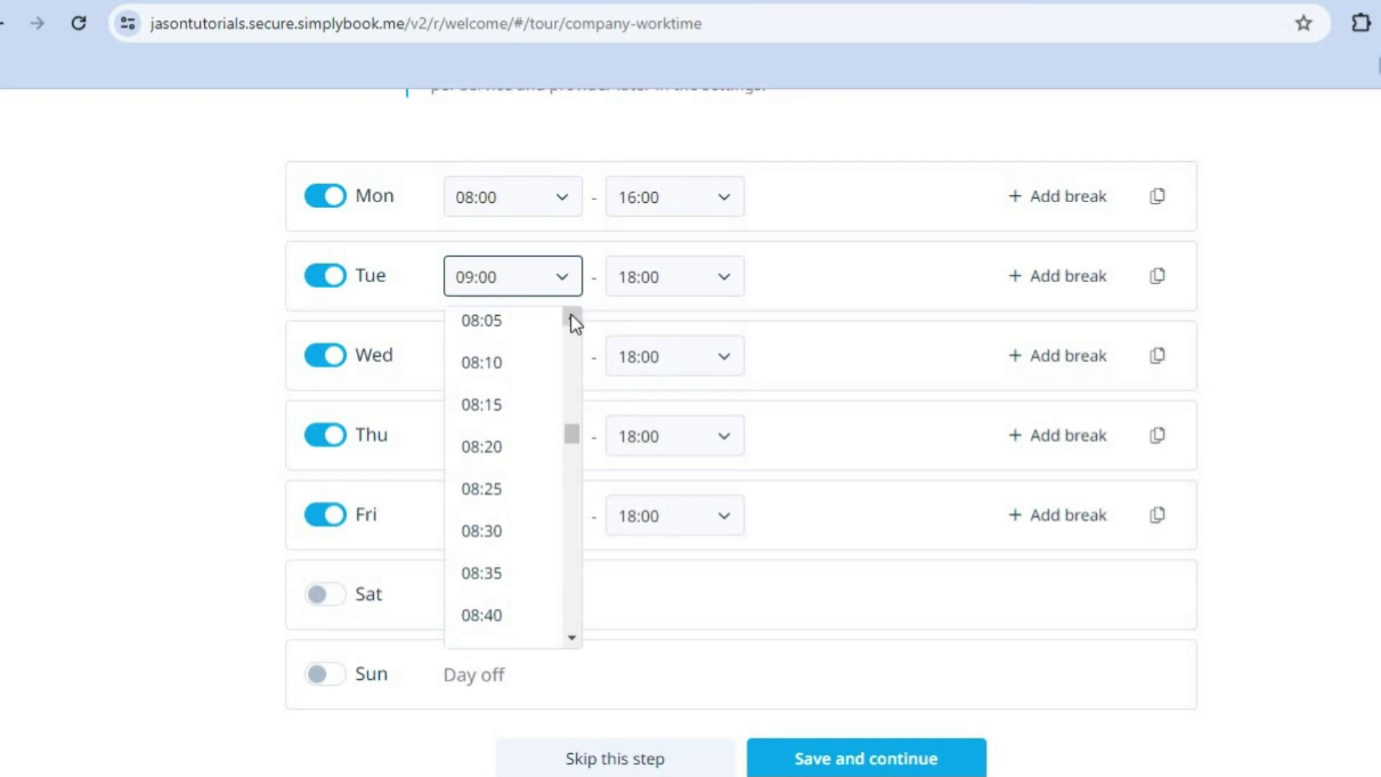
{"action": "left_click", "coordinate": [571, 318]}
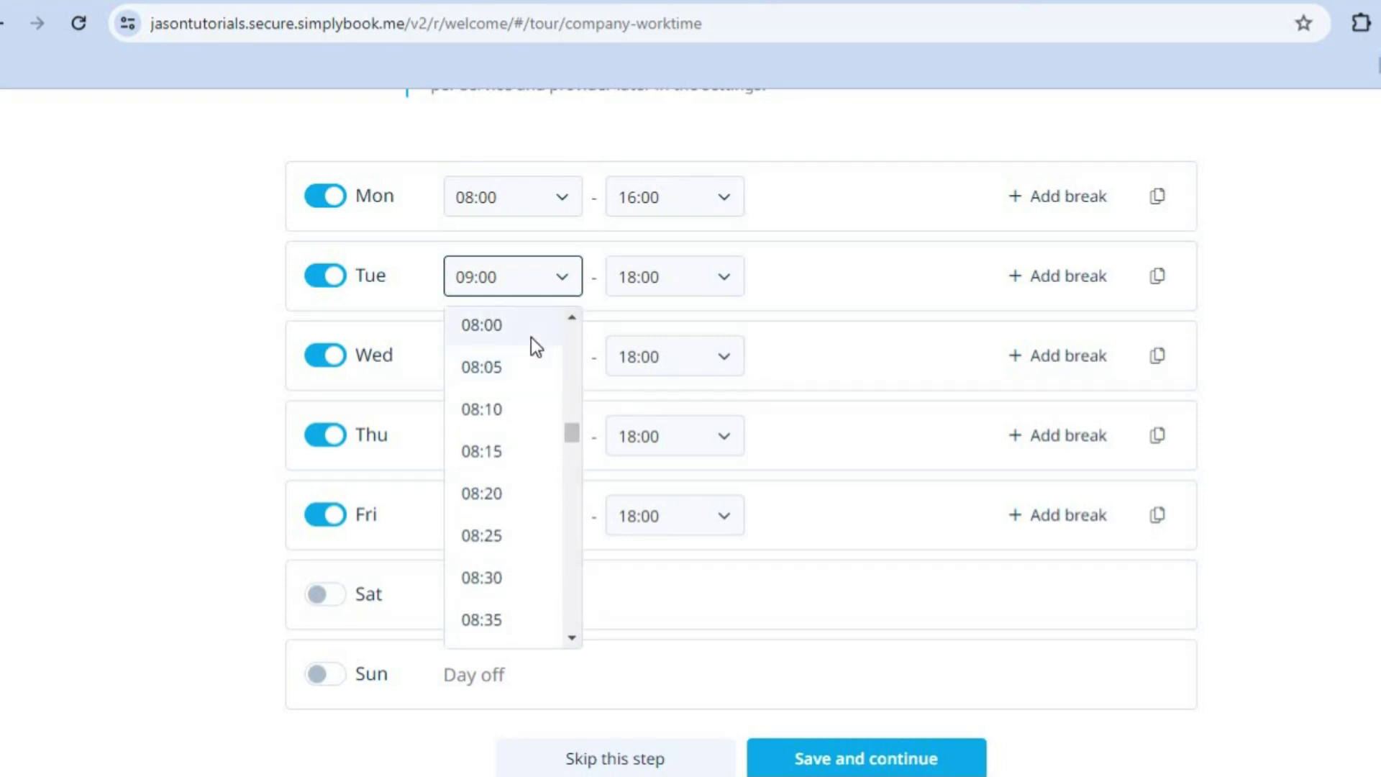
{"action": "left_click", "coordinate": [532, 334]}
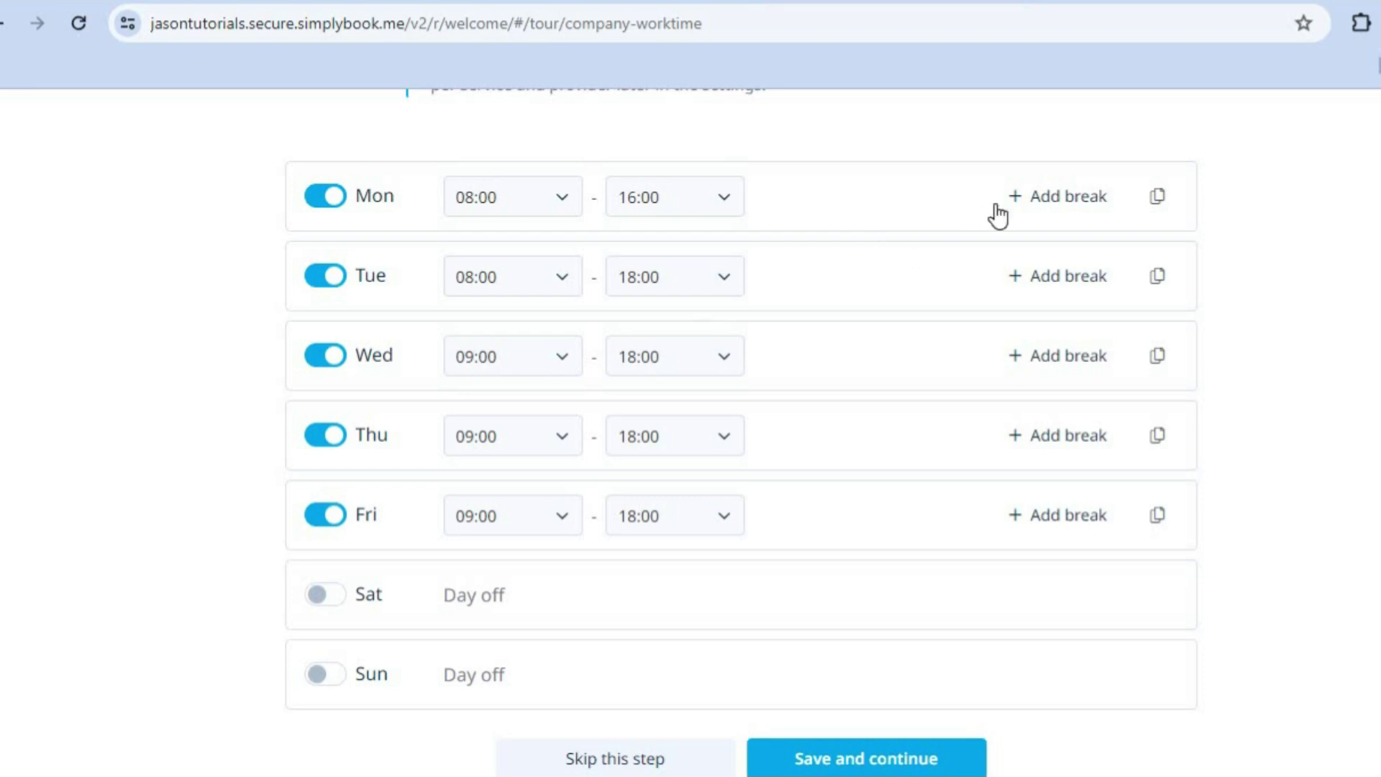
- Add an 11:00–12:00 break to Monday and save the working hours
{"action": "left_click", "coordinate": [1055, 205]}
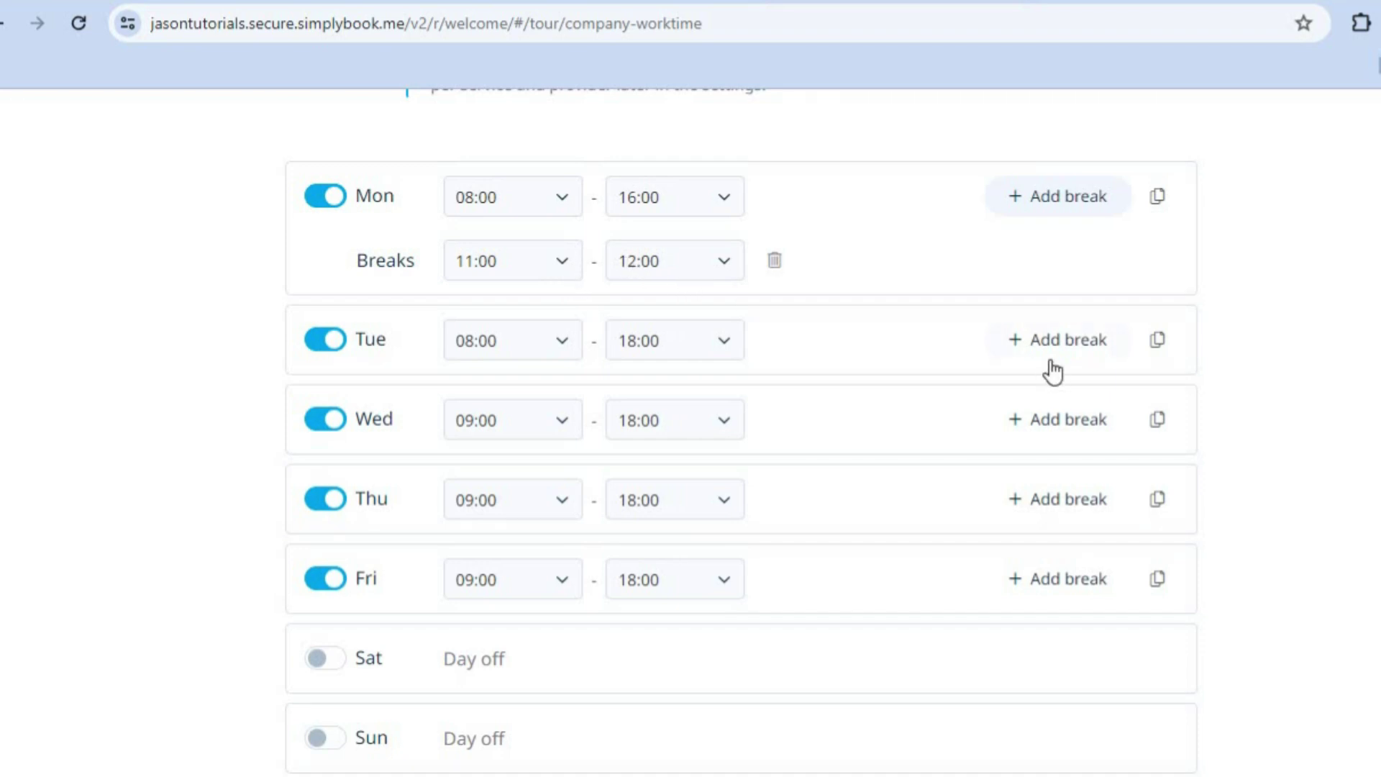
{"action": "scroll", "coordinate": [741, 431], "scroll_direction": "down", "scroll_amount": 2}
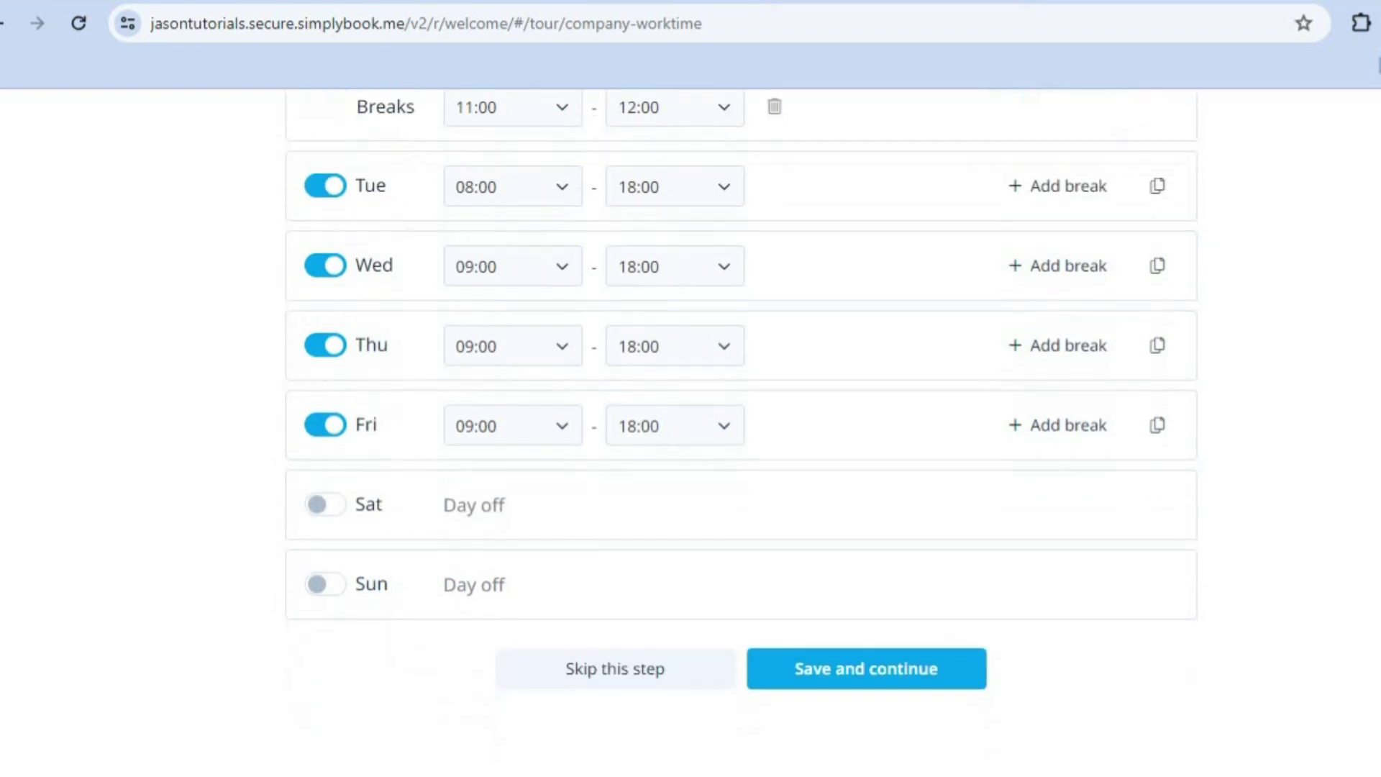
{"action": "left_click", "coordinate": [908, 669]}
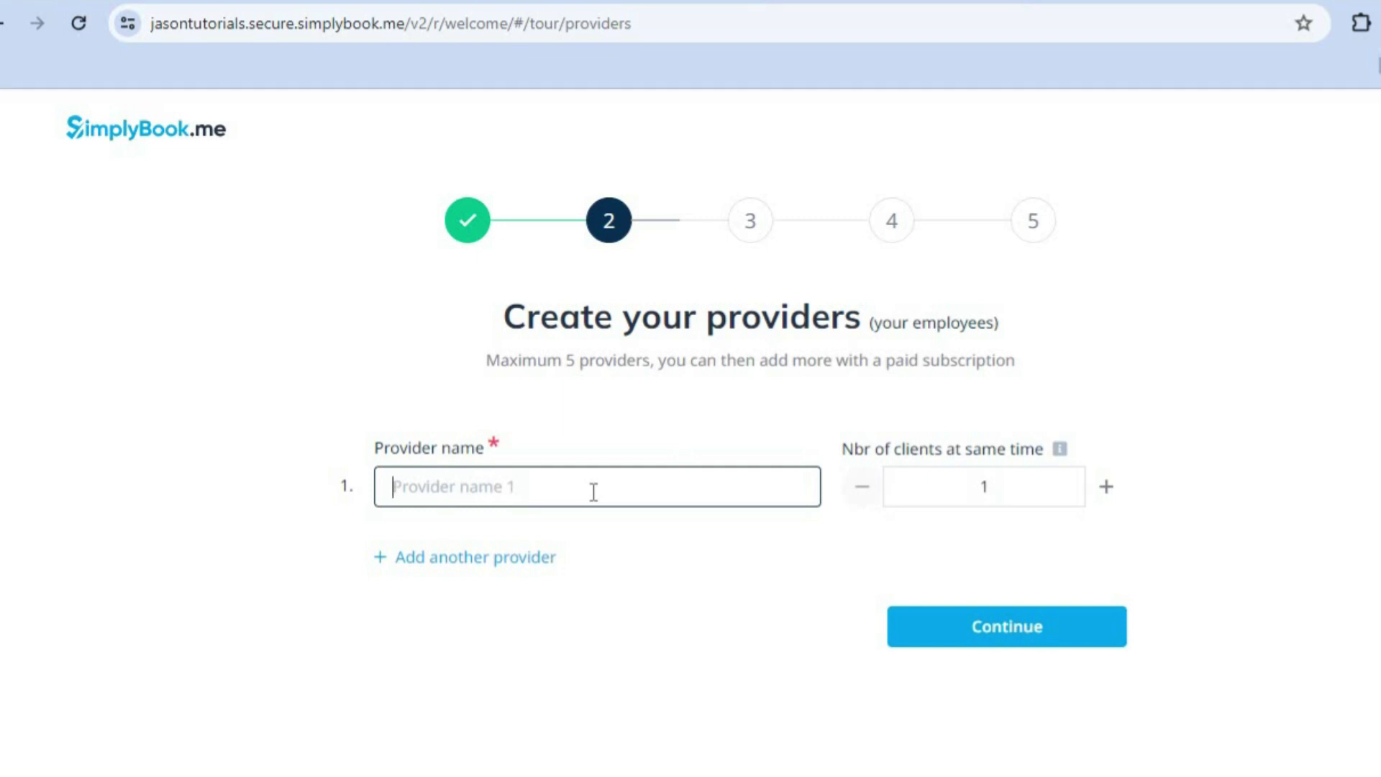
- Continue from the Create your providers step without adding providers
{"action": "left_click", "coordinate": [978, 636]}
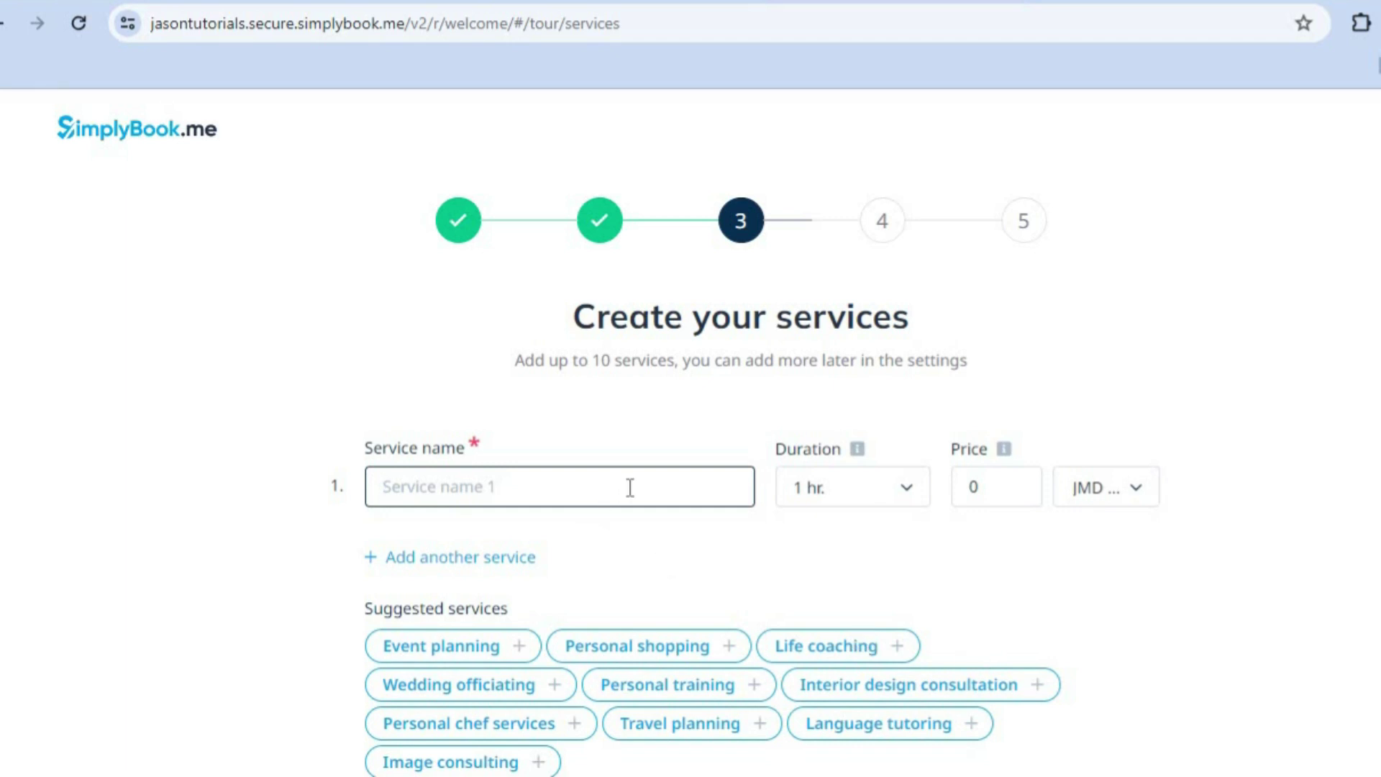
- Add a Personal training service lasting 1 hr. priced at 150 JMD, then continue
{"action": "scroll", "coordinate": [1054, 498], "scroll_direction": "down", "scroll_amount": 1}
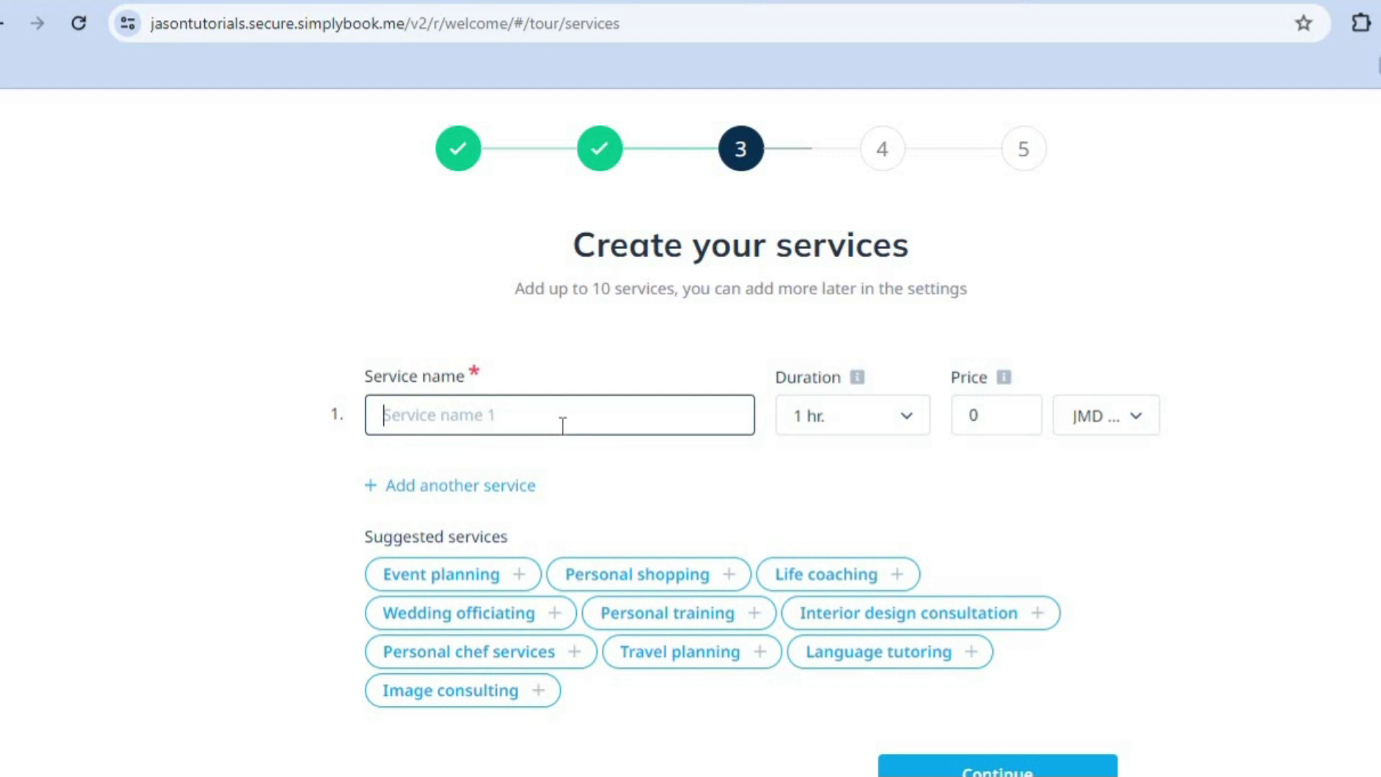
{"action": "left_click", "coordinate": [707, 615]}
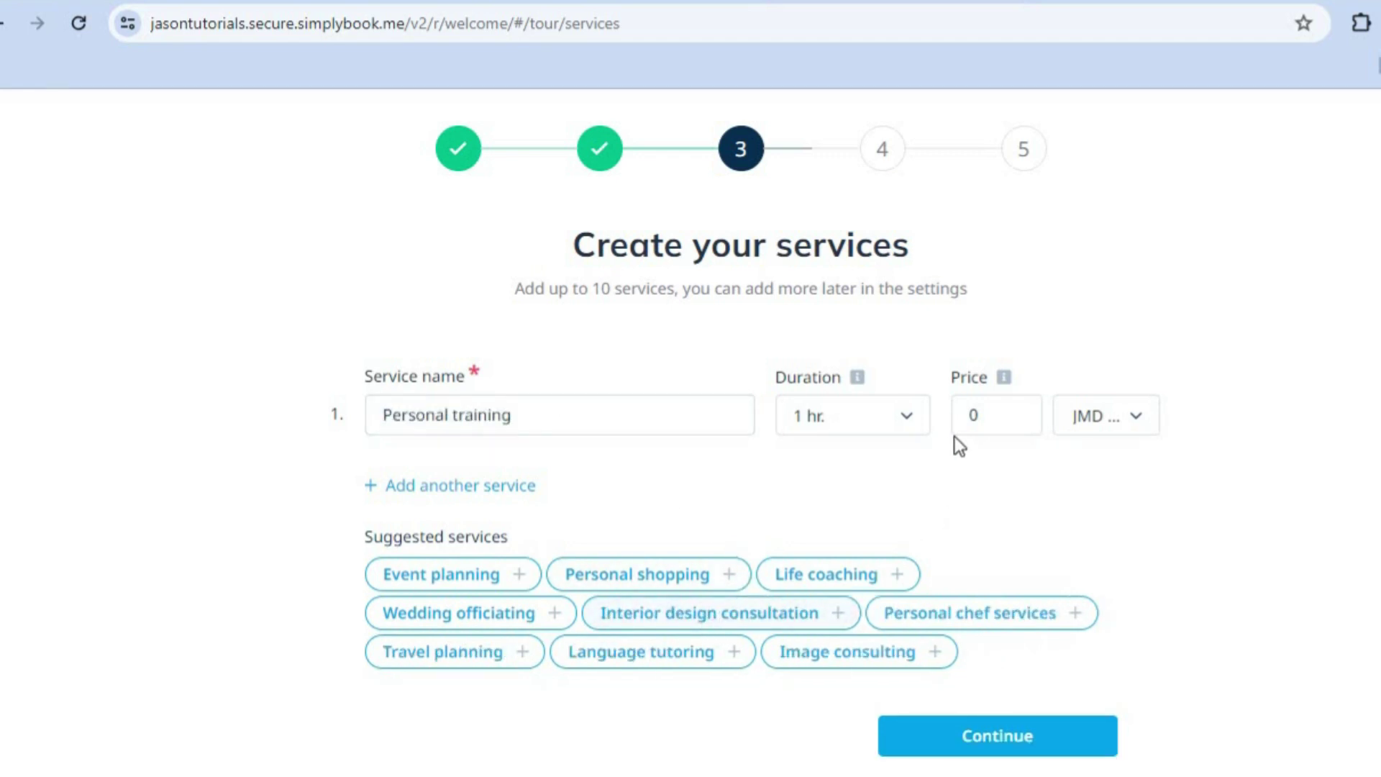
{"action": "left_click", "coordinate": [907, 419]}
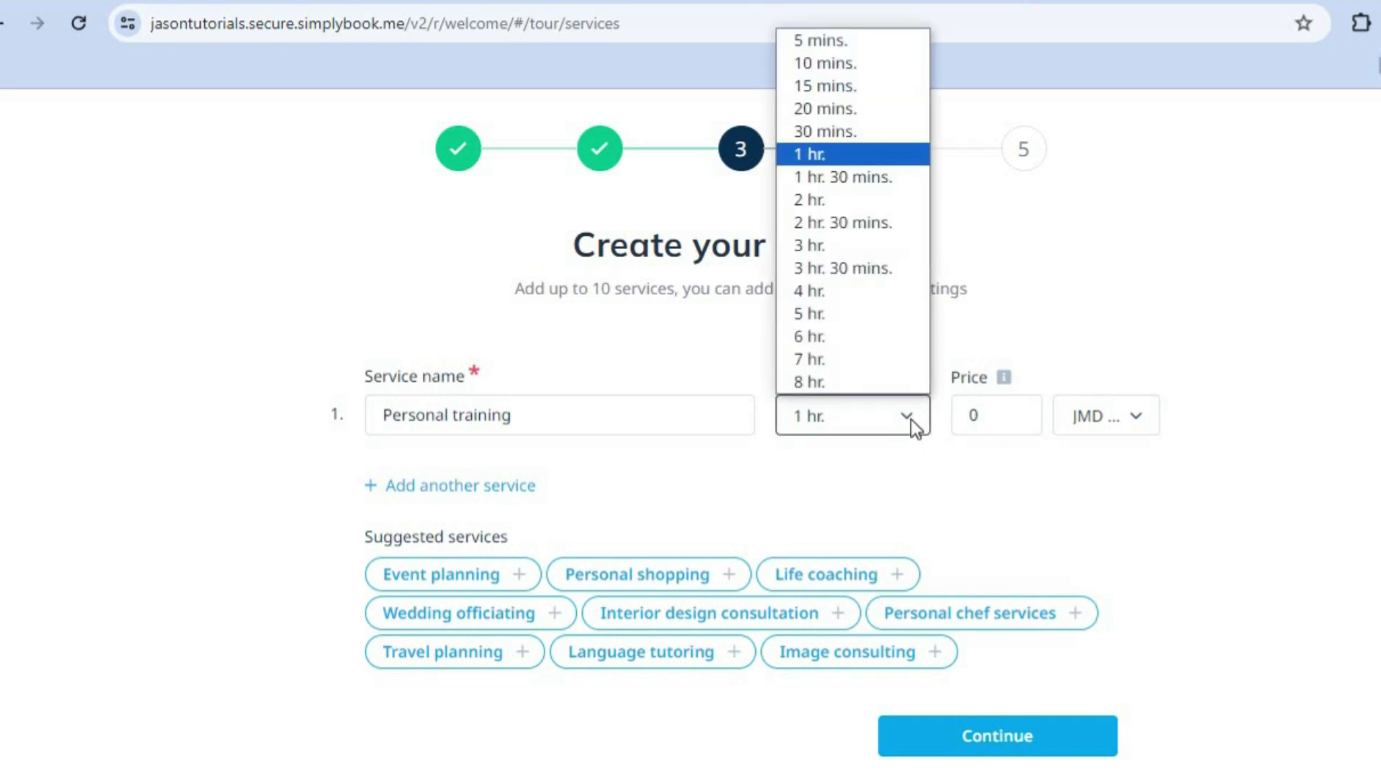
{"action": "left_click", "coordinate": [990, 482]}
{"action": "left_click", "coordinate": [994, 408]}
{"action": "type", "text": "150"}
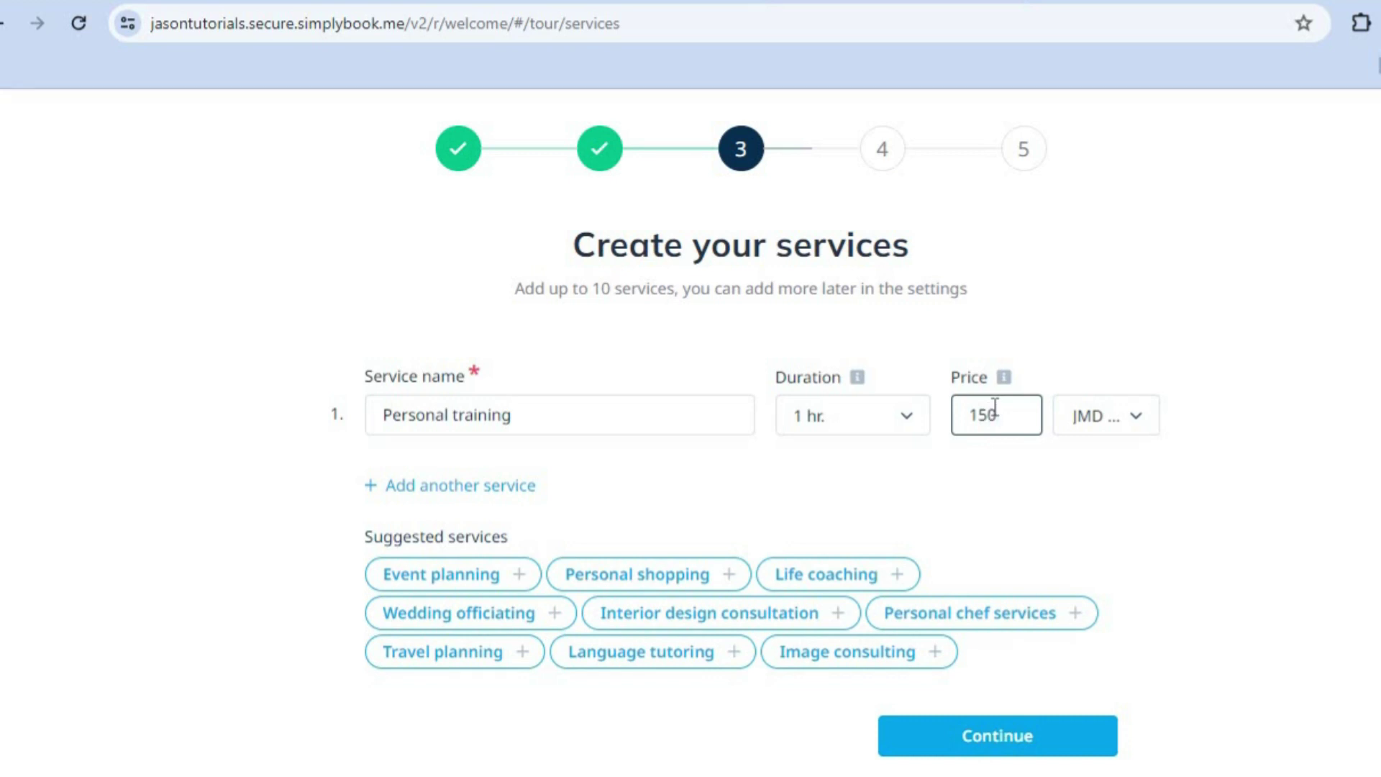
{"action": "left_click", "coordinate": [1138, 420]}
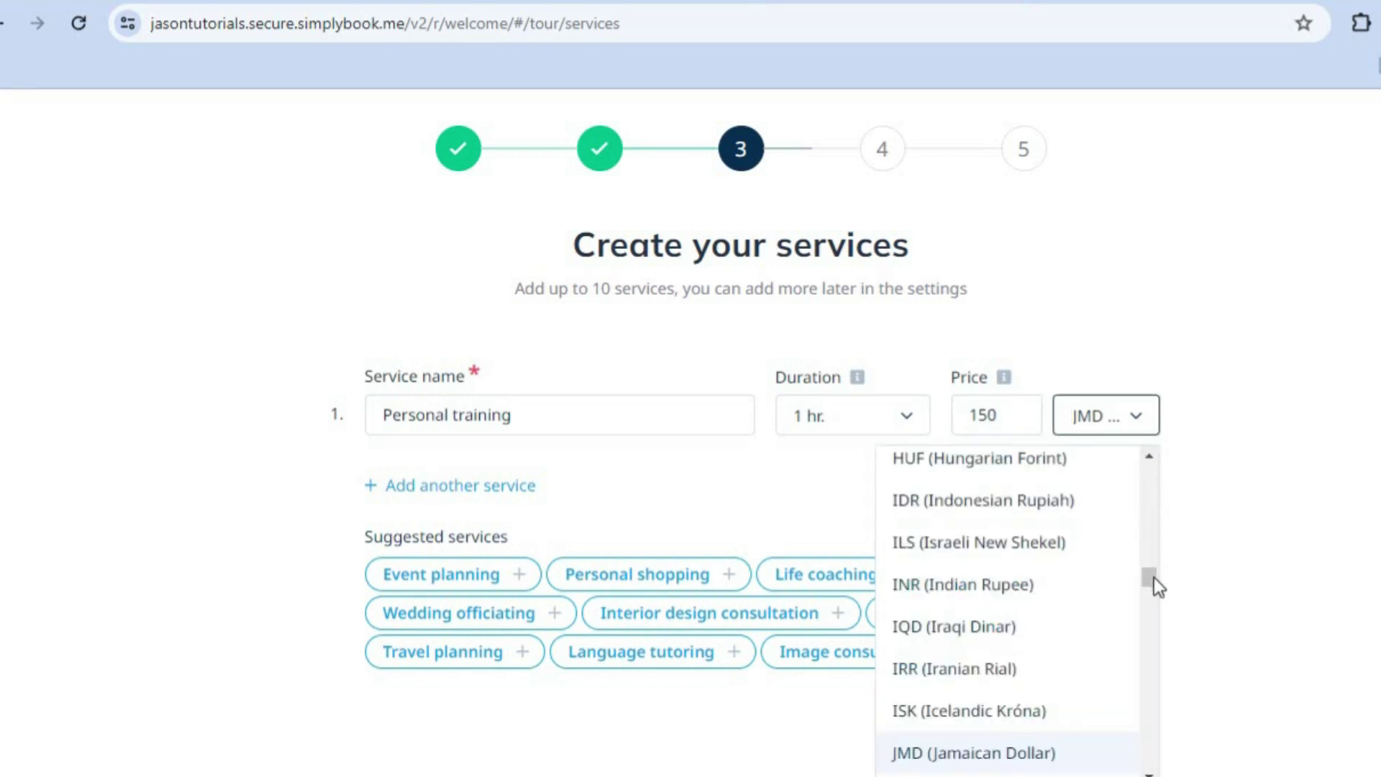
{"action": "left_click_drag", "start_coordinate": [1154, 580], "coordinate": [1150, 774]}
{"action": "left_click_drag", "start_coordinate": [1149, 612], "coordinate": [1234, 507]}
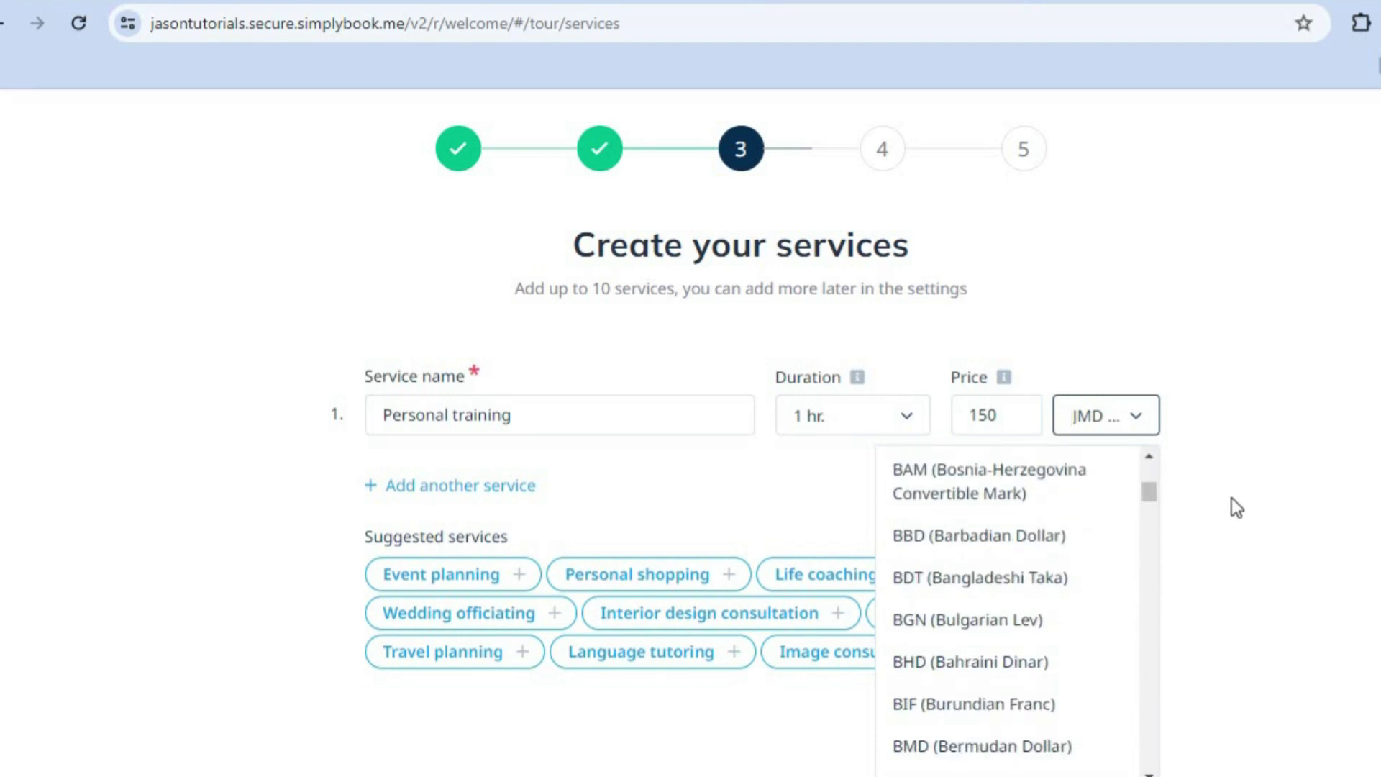
{"action": "left_click", "coordinate": [1236, 508]}
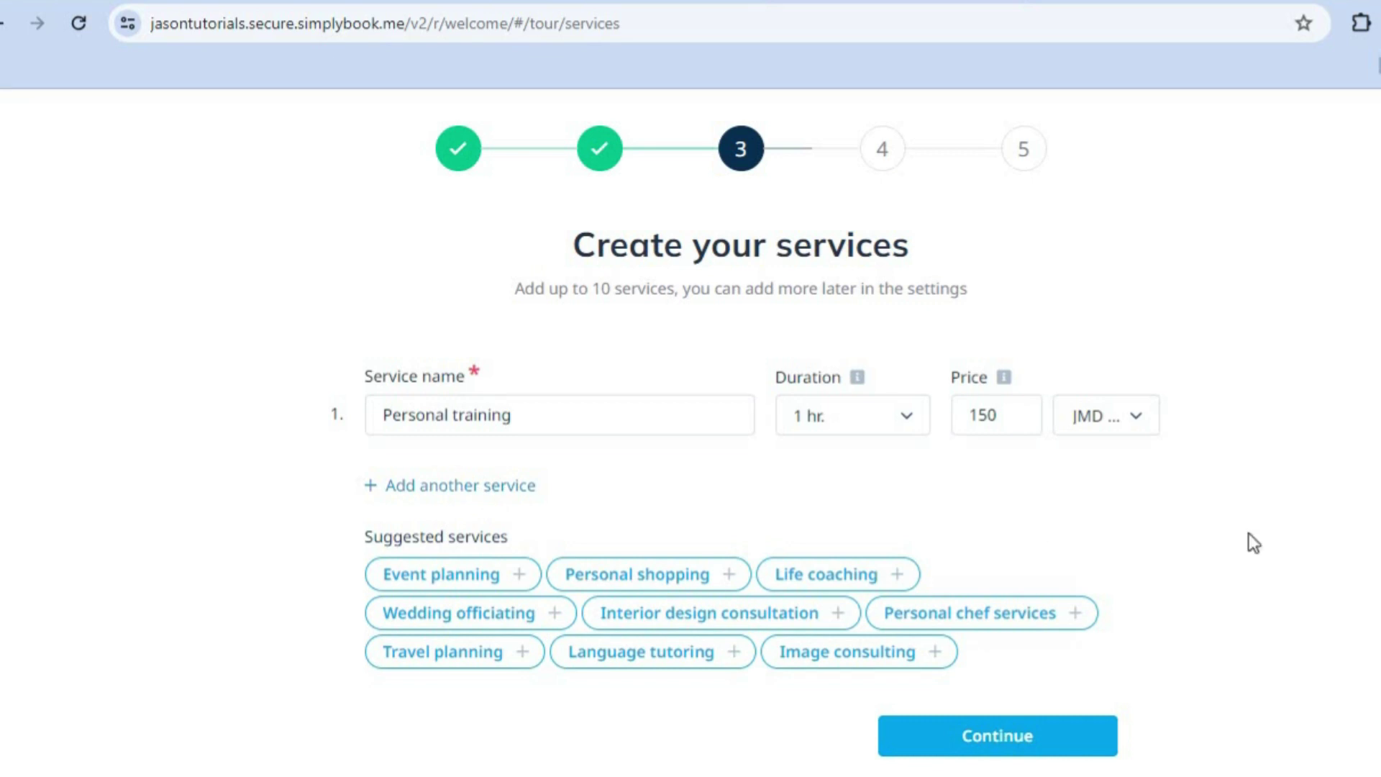
{"action": "left_click", "coordinate": [1077, 730]}
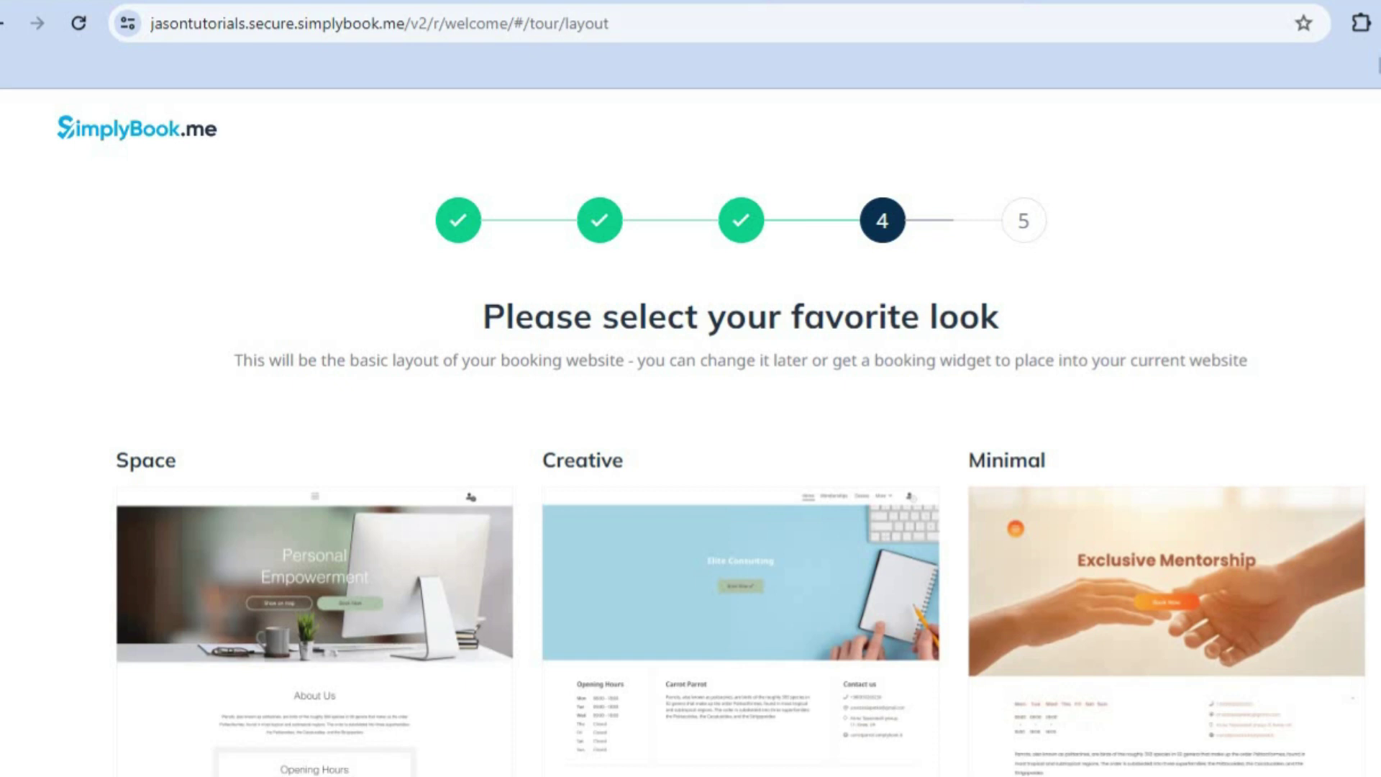
- Browse the layout cards and select the Space layout
{"action": "scroll", "coordinate": [711, 441], "scroll_direction": "down", "scroll_amount": 3}
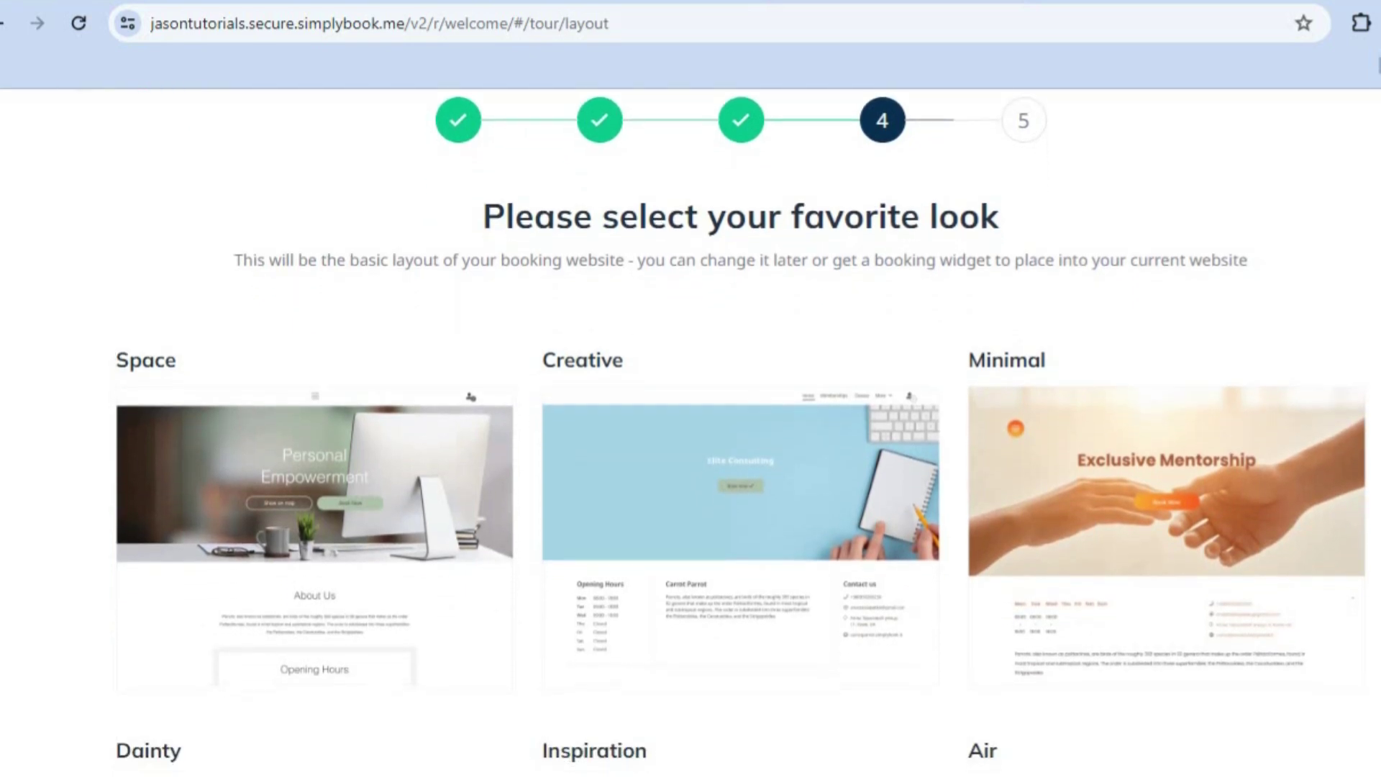
{"action": "scroll", "coordinate": [711, 441], "scroll_direction": "down", "scroll_amount": 1}
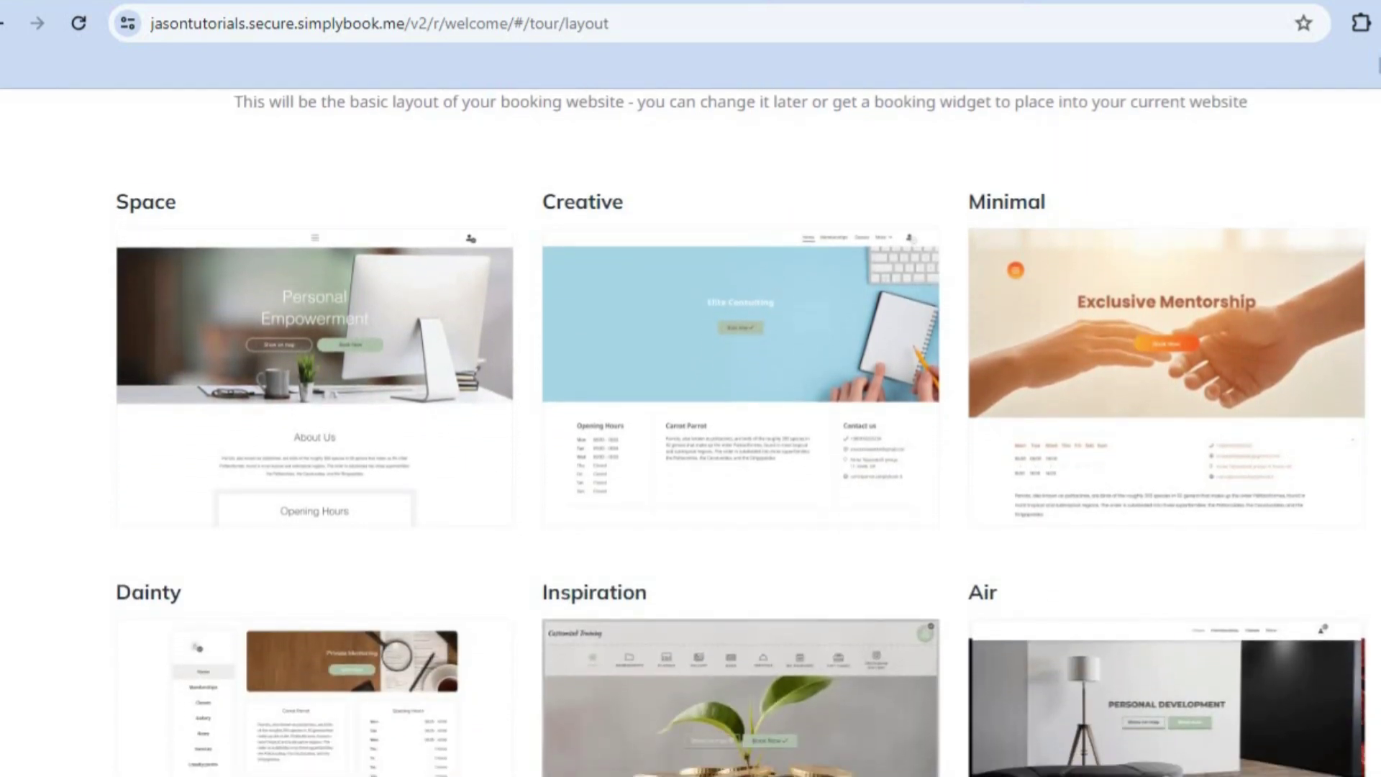
{"action": "scroll", "coordinate": [710, 440], "scroll_direction": "down", "scroll_amount": 1}
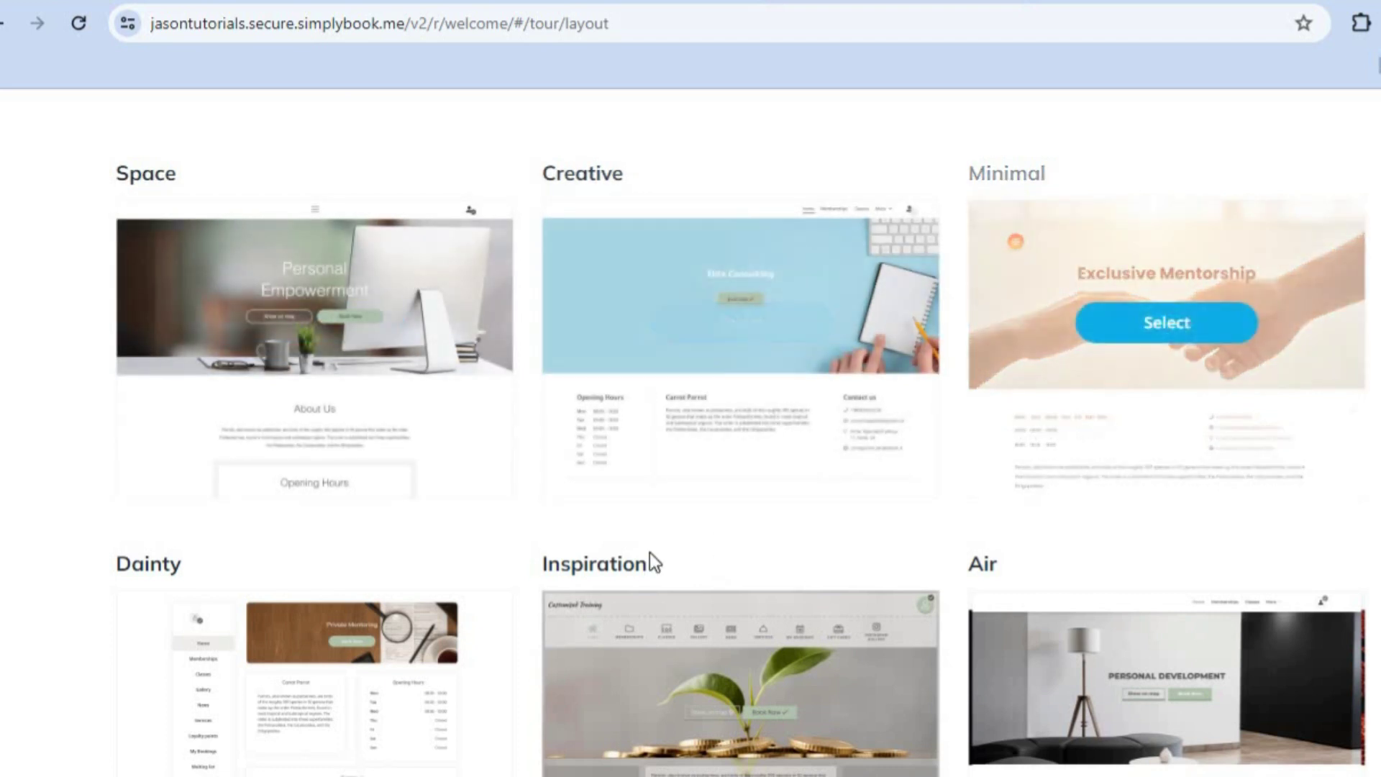
{"action": "scroll", "coordinate": [740, 432], "scroll_direction": "down", "scroll_amount": 10}
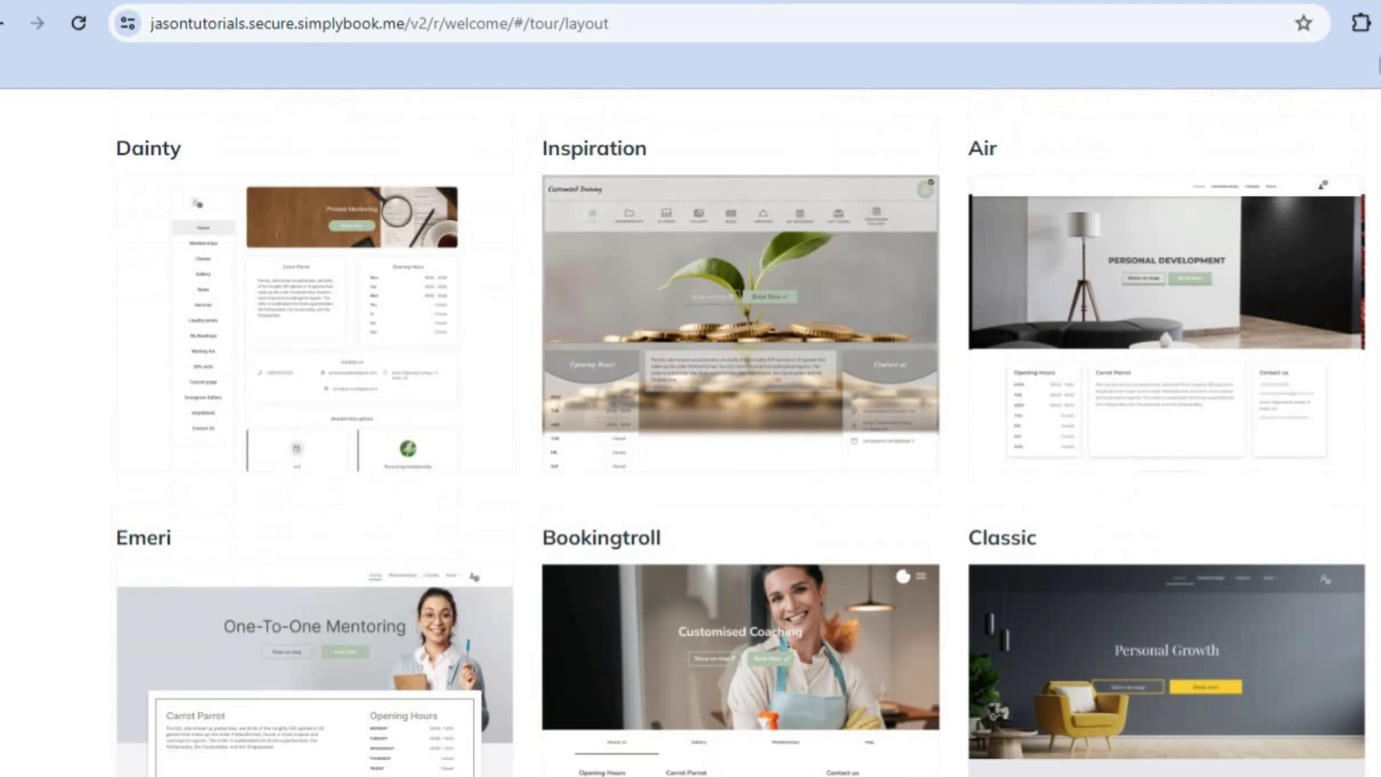
{"action": "scroll", "coordinate": [741, 432], "scroll_direction": "up", "scroll_amount": 4}
{"action": "scroll", "coordinate": [603, 513], "scroll_direction": "up", "scroll_amount": 7}
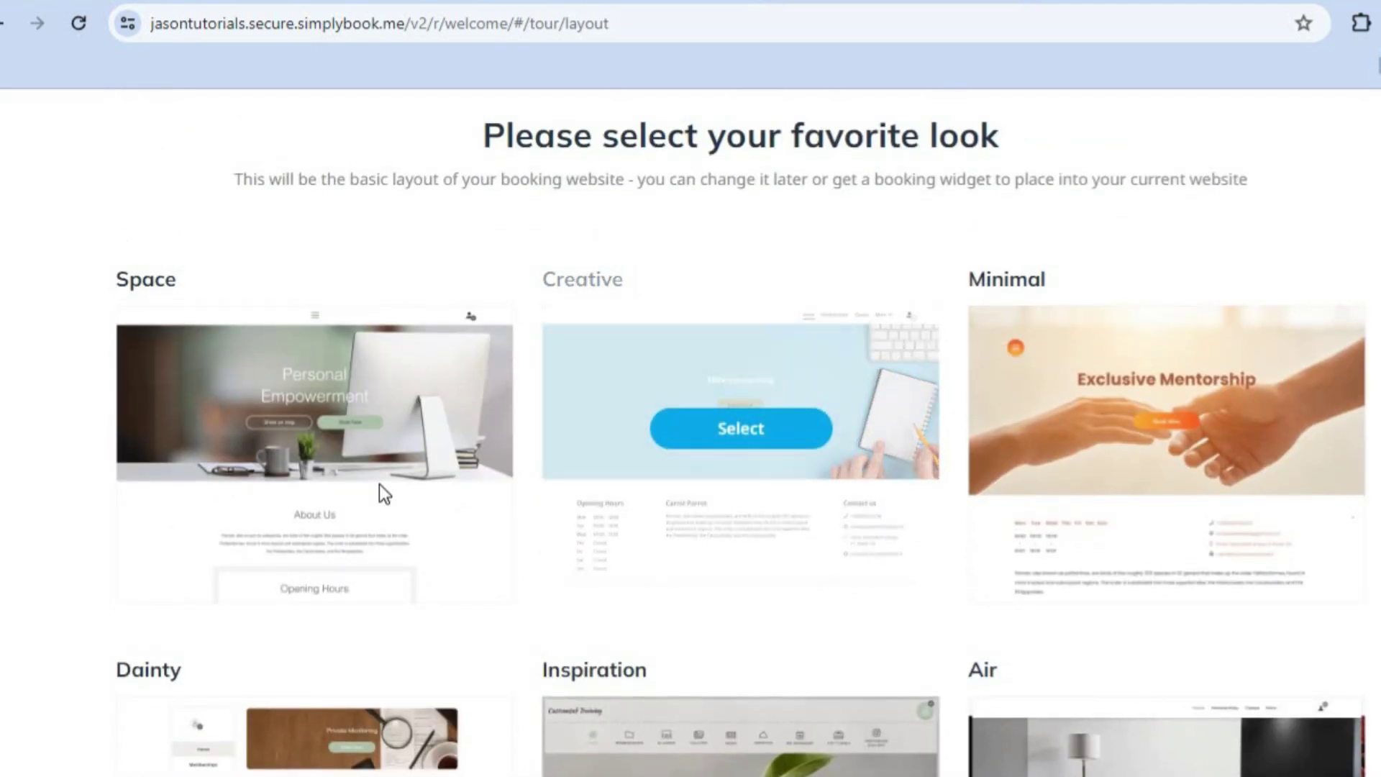
{"action": "left_click", "coordinate": [314, 428]}
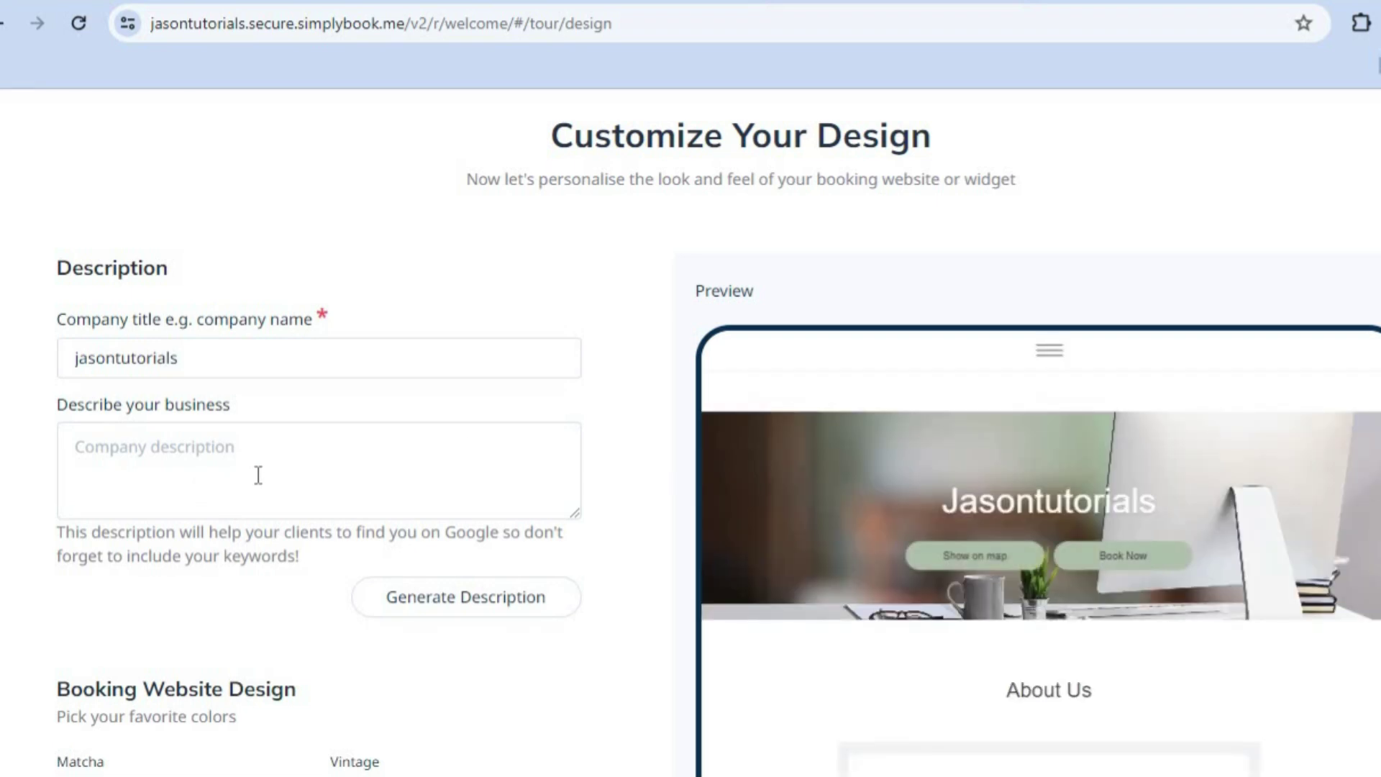
- Try the Glory To Ukraine palette, settle on Matcha, and submit the design
{"action": "scroll", "coordinate": [691, 432], "scroll_direction": "down", "scroll_amount": 6}
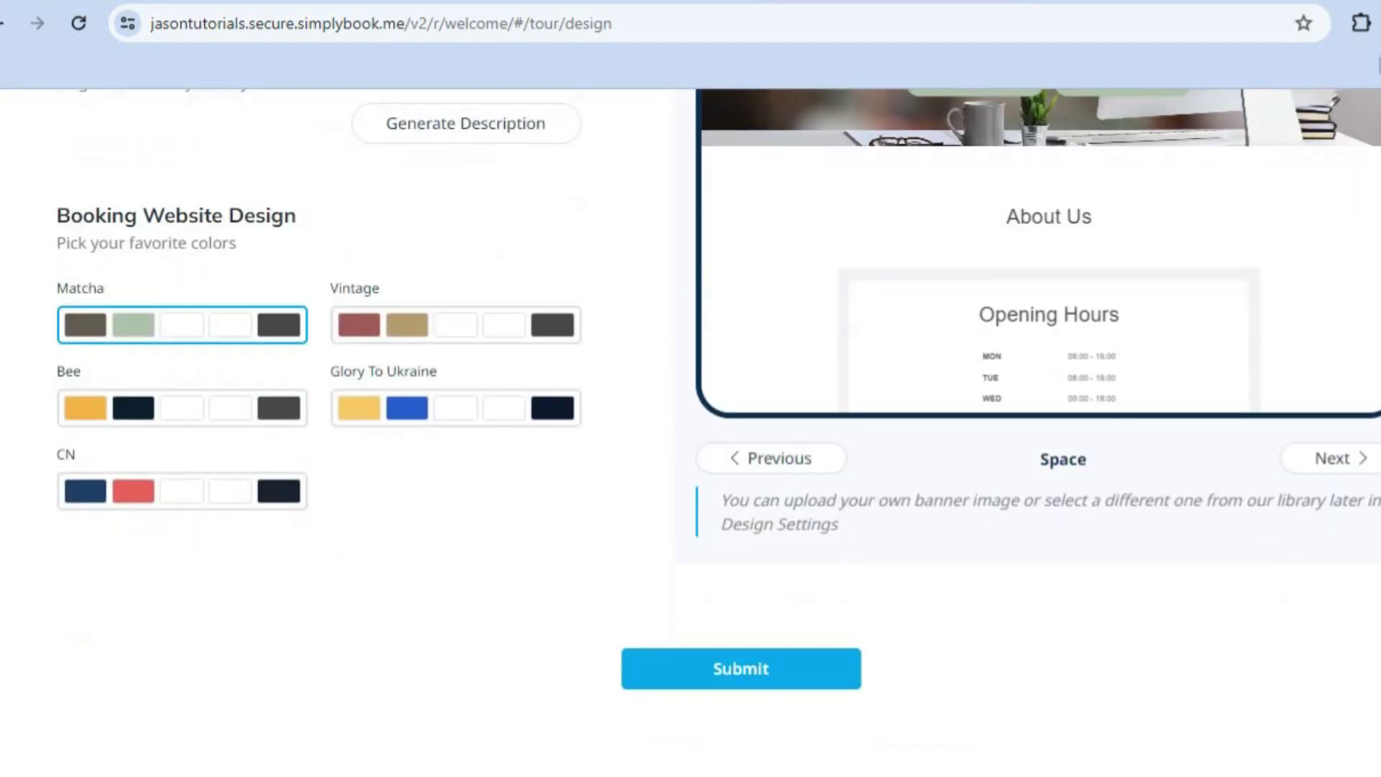
{"action": "left_click", "coordinate": [386, 420]}
{"action": "left_click", "coordinate": [248, 337]}
{"action": "left_click", "coordinate": [718, 678]}
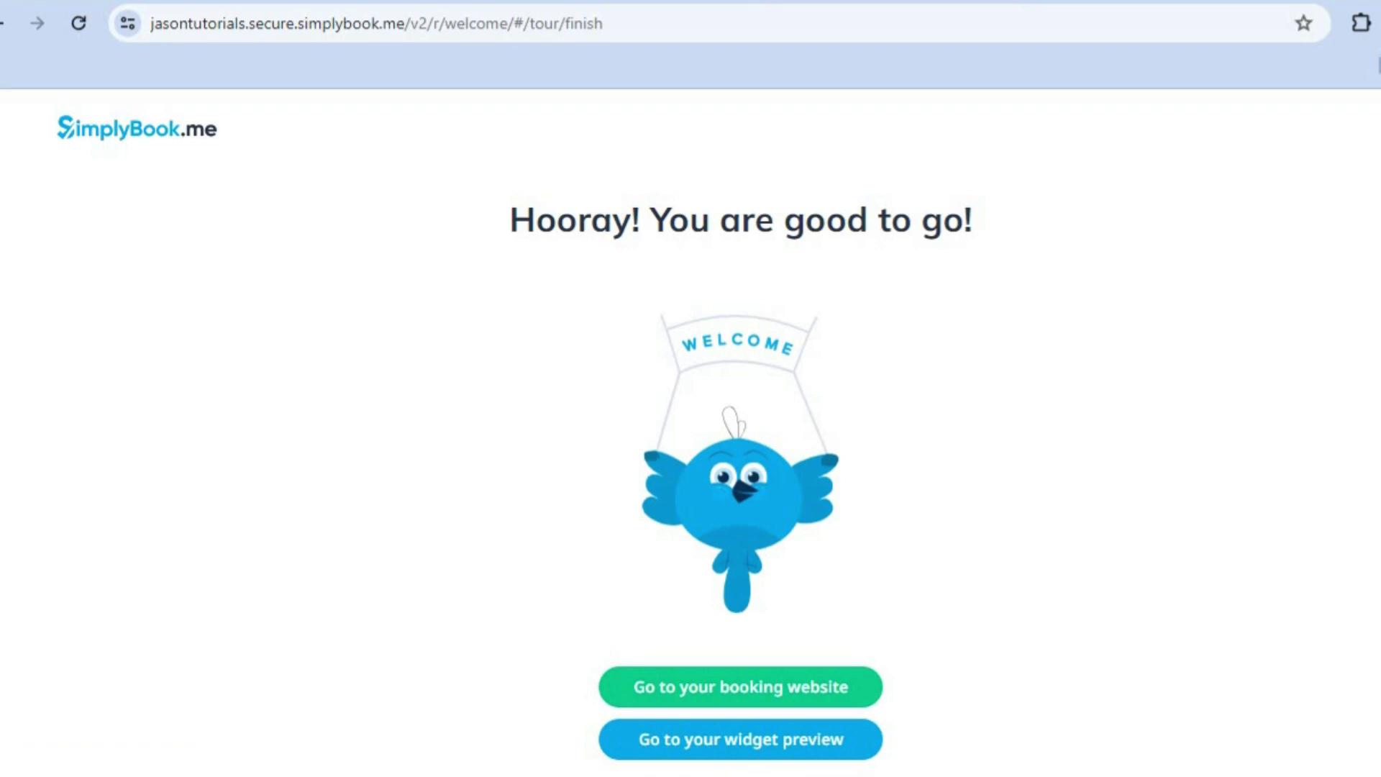
- Open the Jasontutorials booking website and scroll through its opening hours, contact details and map
{"action": "scroll", "coordinate": [1143, 554], "scroll_direction": "down", "scroll_amount": 1}
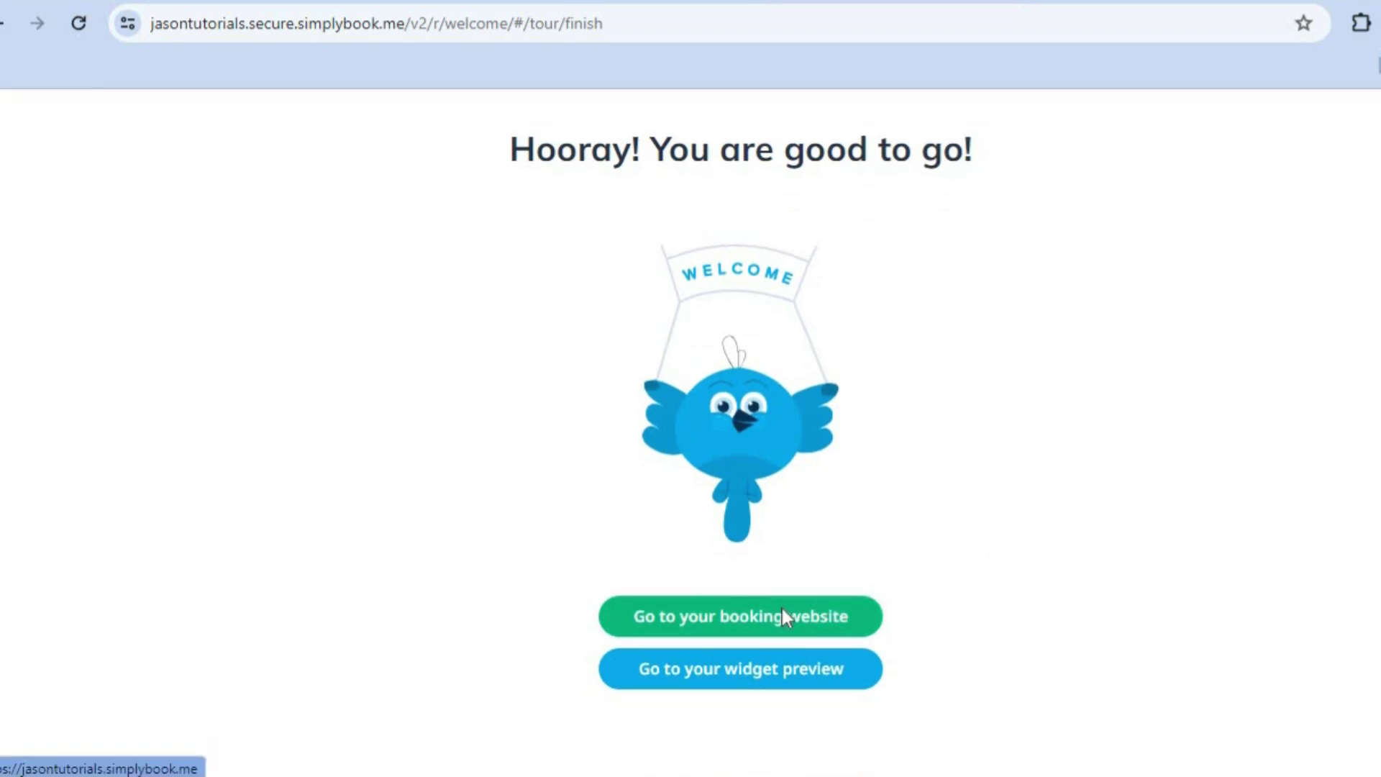
{"action": "left_click", "coordinate": [782, 616]}
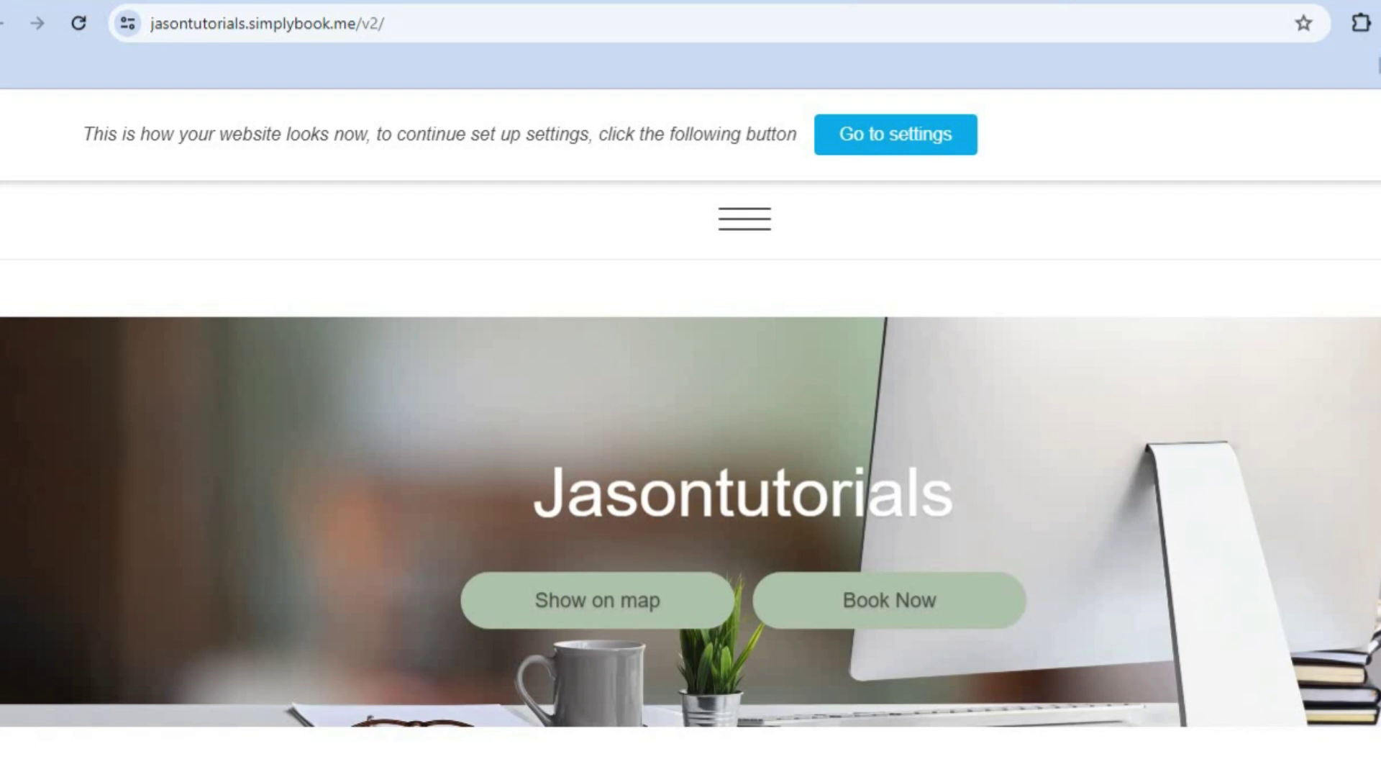
{"action": "scroll", "coordinate": [690, 503], "scroll_direction": "down", "scroll_amount": 5}
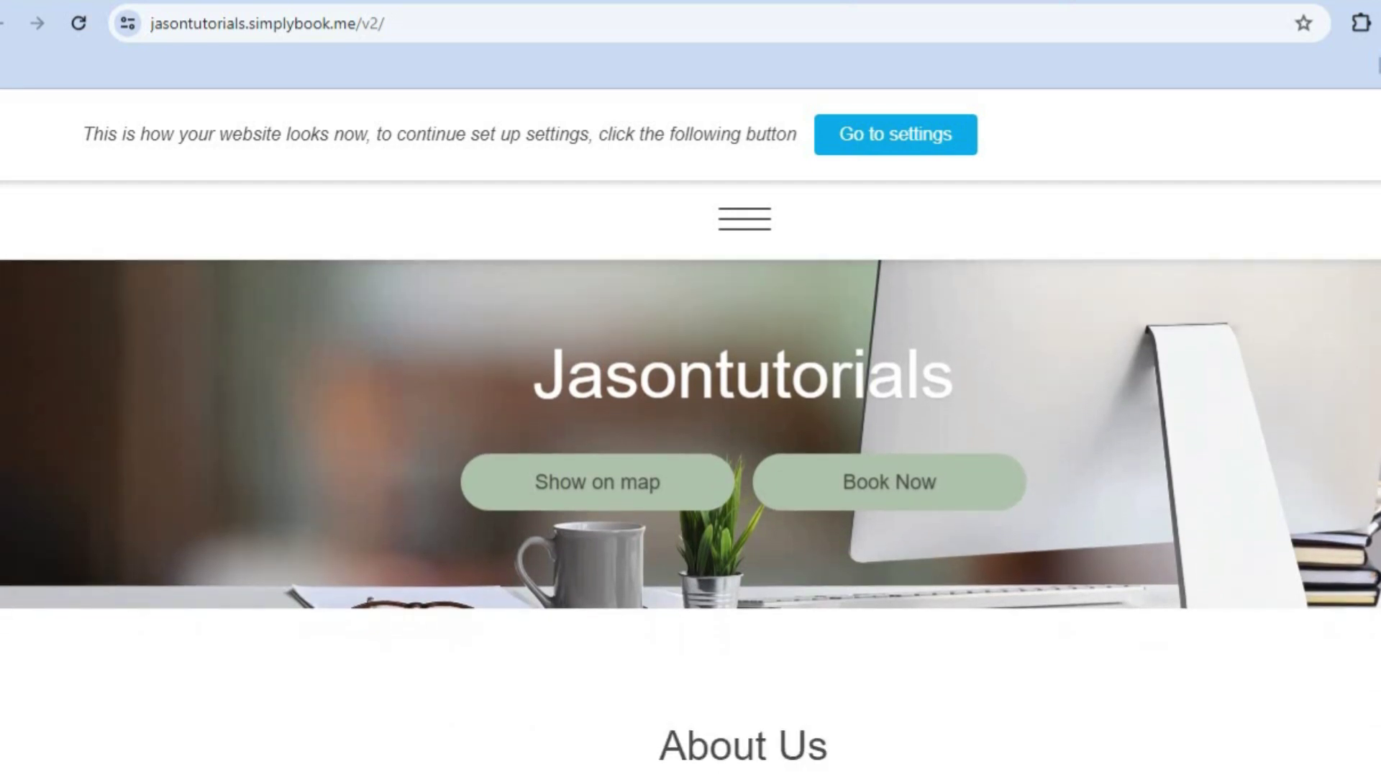
{"action": "scroll", "coordinate": [691, 504], "scroll_direction": "down", "scroll_amount": 6}
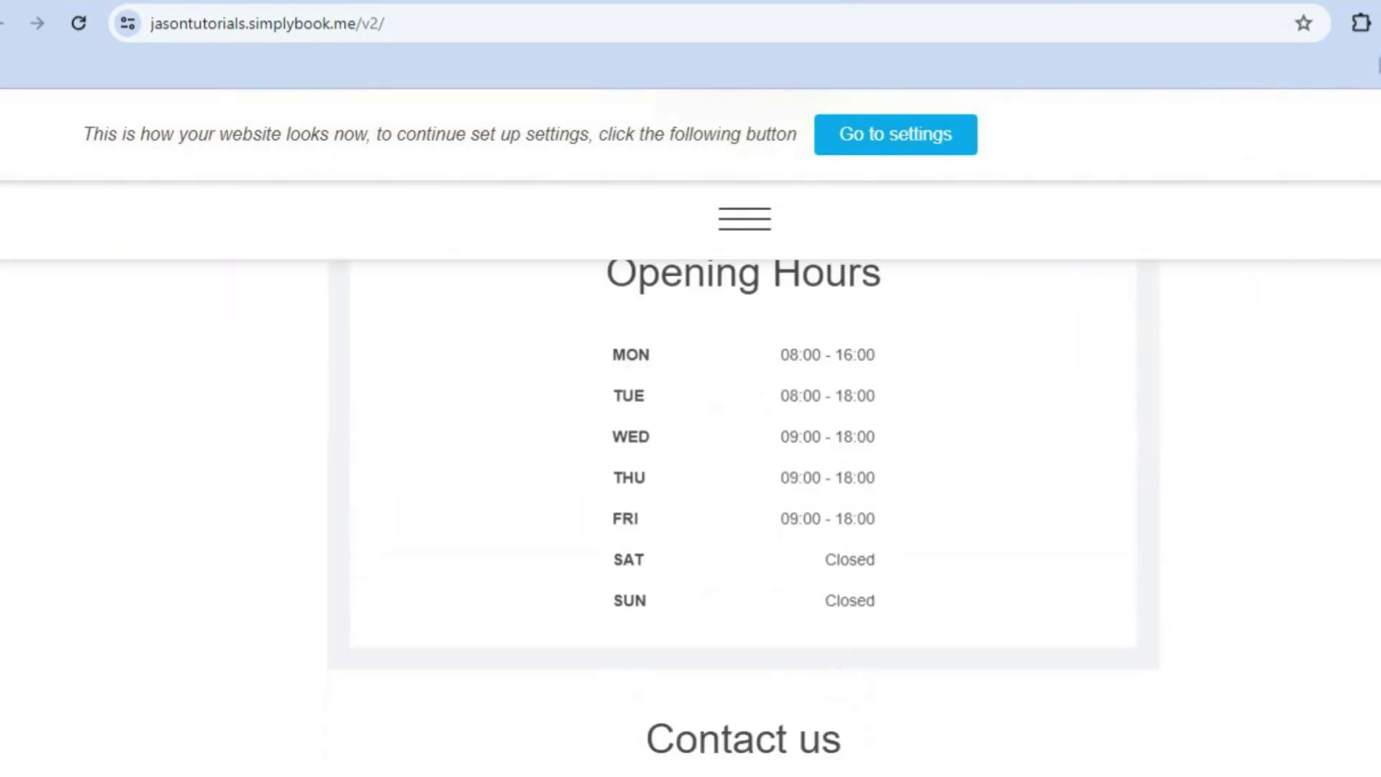
{"action": "scroll", "coordinate": [690, 504], "scroll_direction": "down", "scroll_amount": 6}
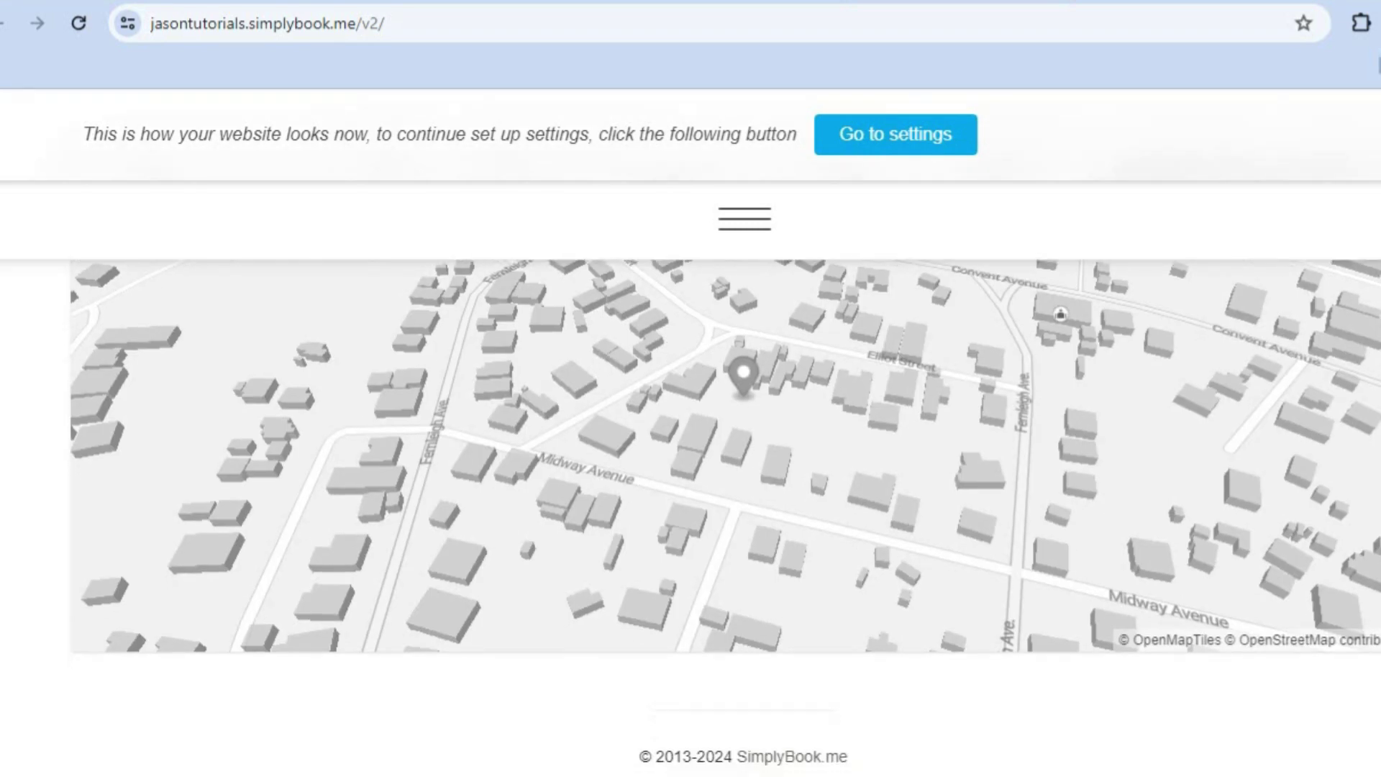
{"action": "scroll", "coordinate": [691, 503], "scroll_direction": "up", "scroll_amount": 15}
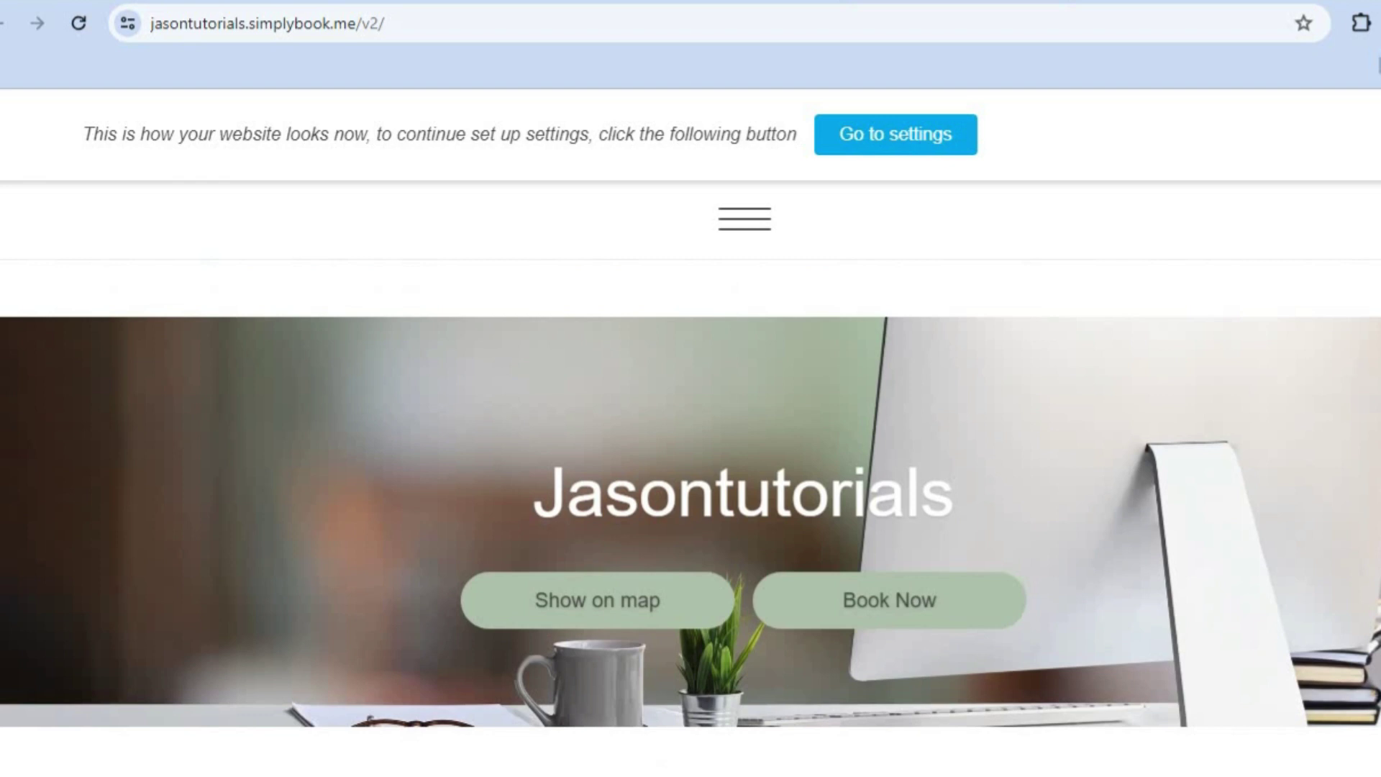
- Book Personal training on 16-02-2024 at 10:00 and review the J$150.00 details form
{"action": "left_click", "coordinate": [896, 608]}
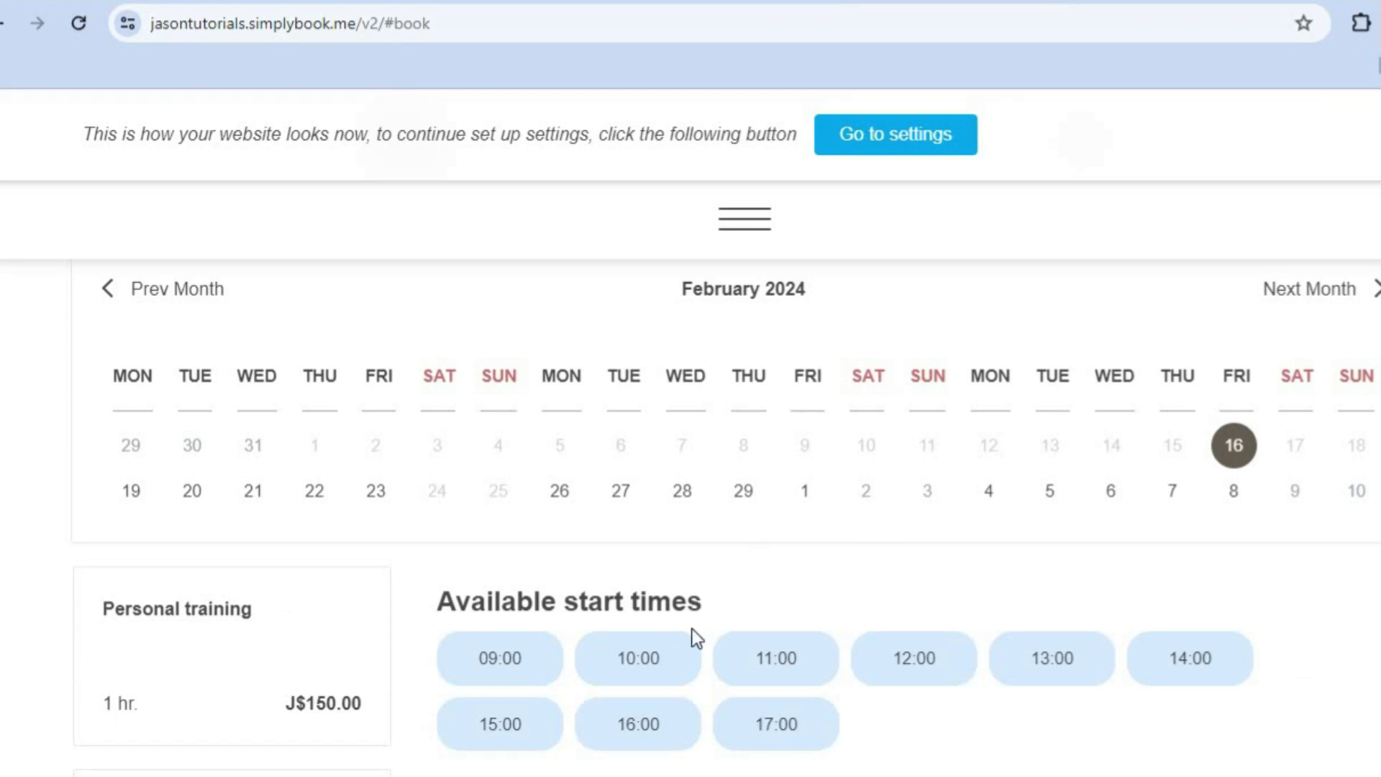
{"action": "left_click", "coordinate": [638, 656]}
{"action": "scroll", "coordinate": [1177, 533], "scroll_direction": "down", "scroll_amount": 1}
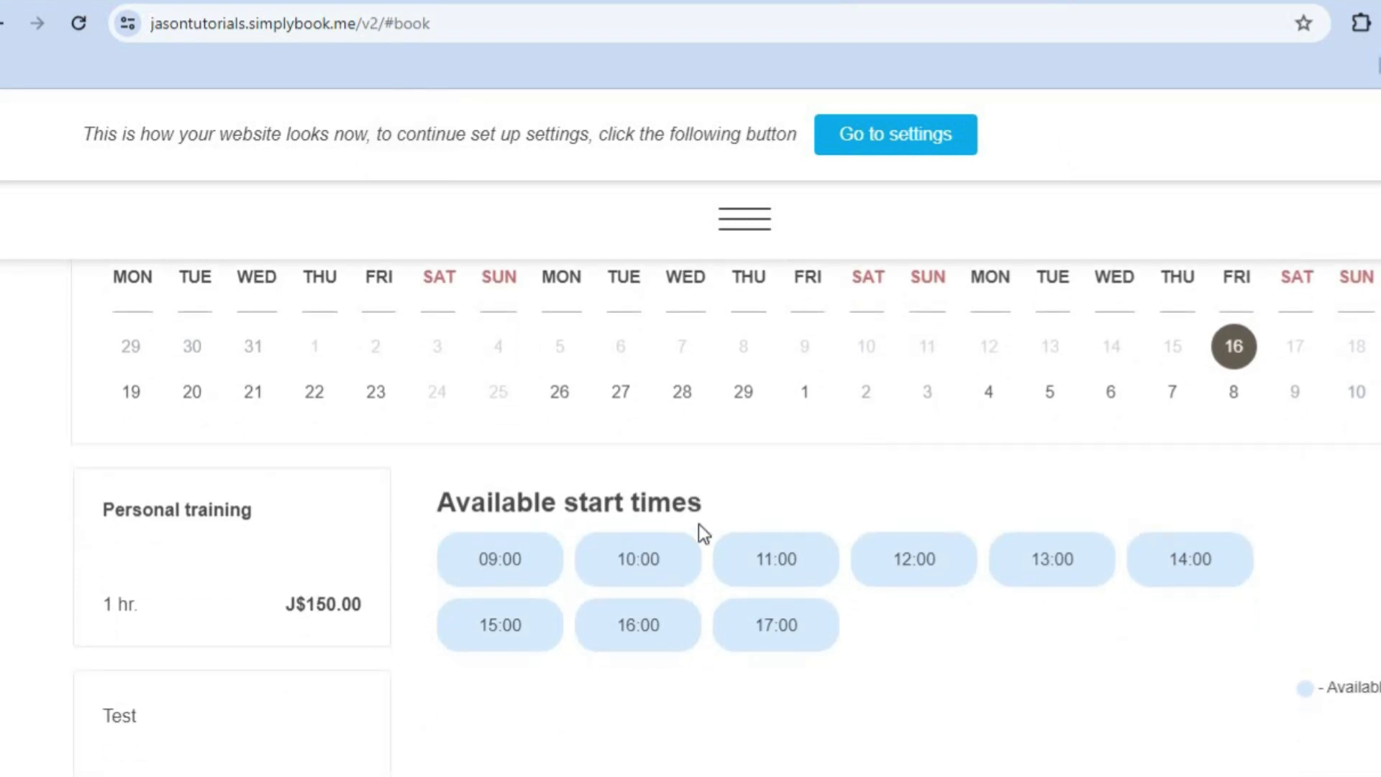
{"action": "left_click", "coordinate": [665, 559]}
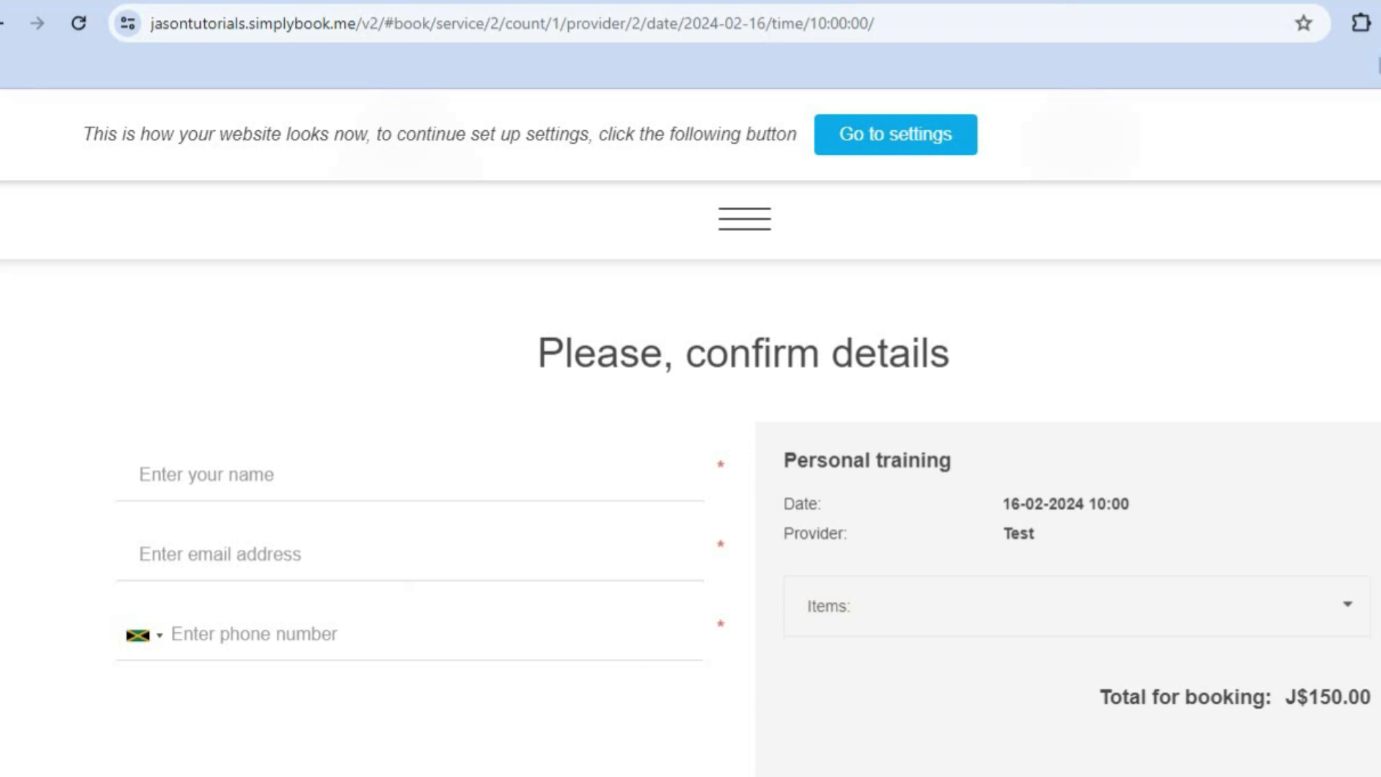
{"action": "scroll", "coordinate": [748, 518], "scroll_direction": "down", "scroll_amount": 5}
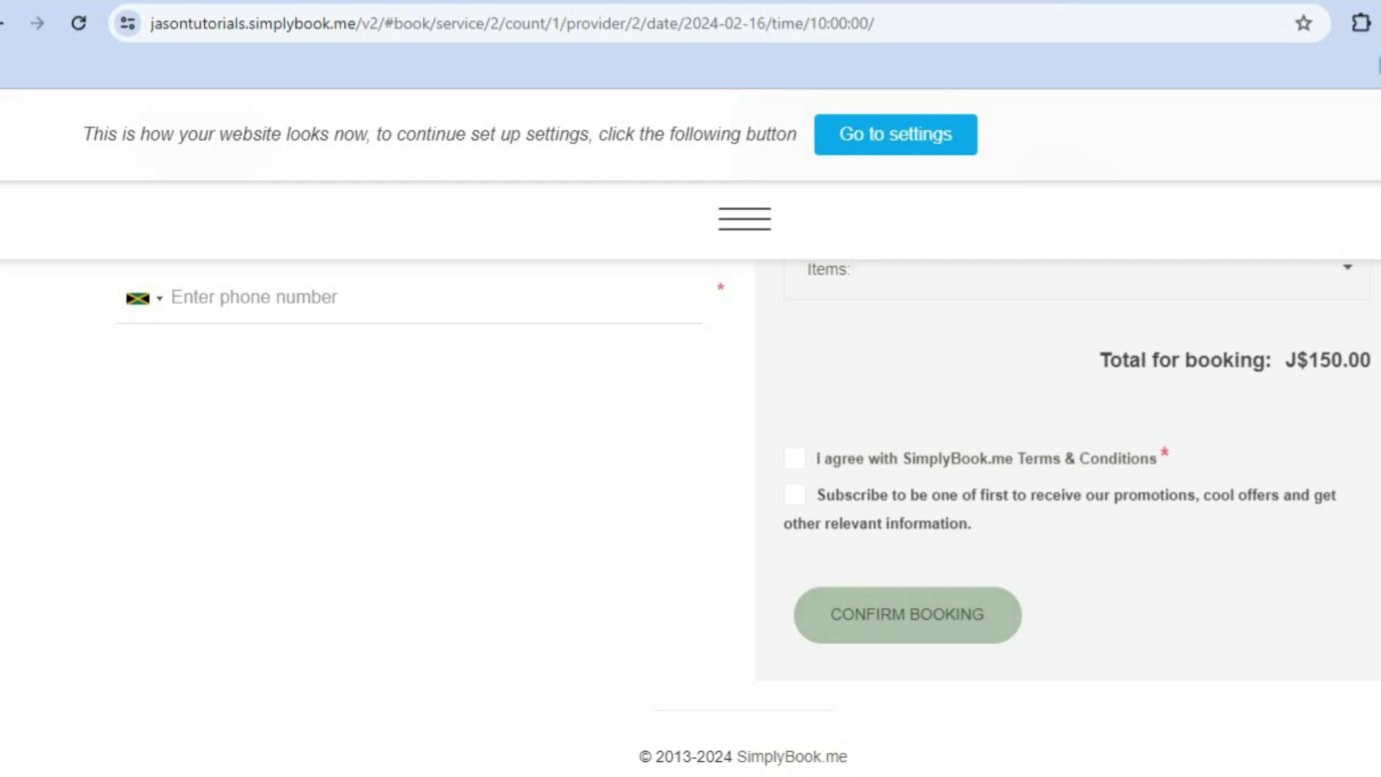
{"action": "scroll", "coordinate": [690, 503], "scroll_direction": "up", "scroll_amount": 10}
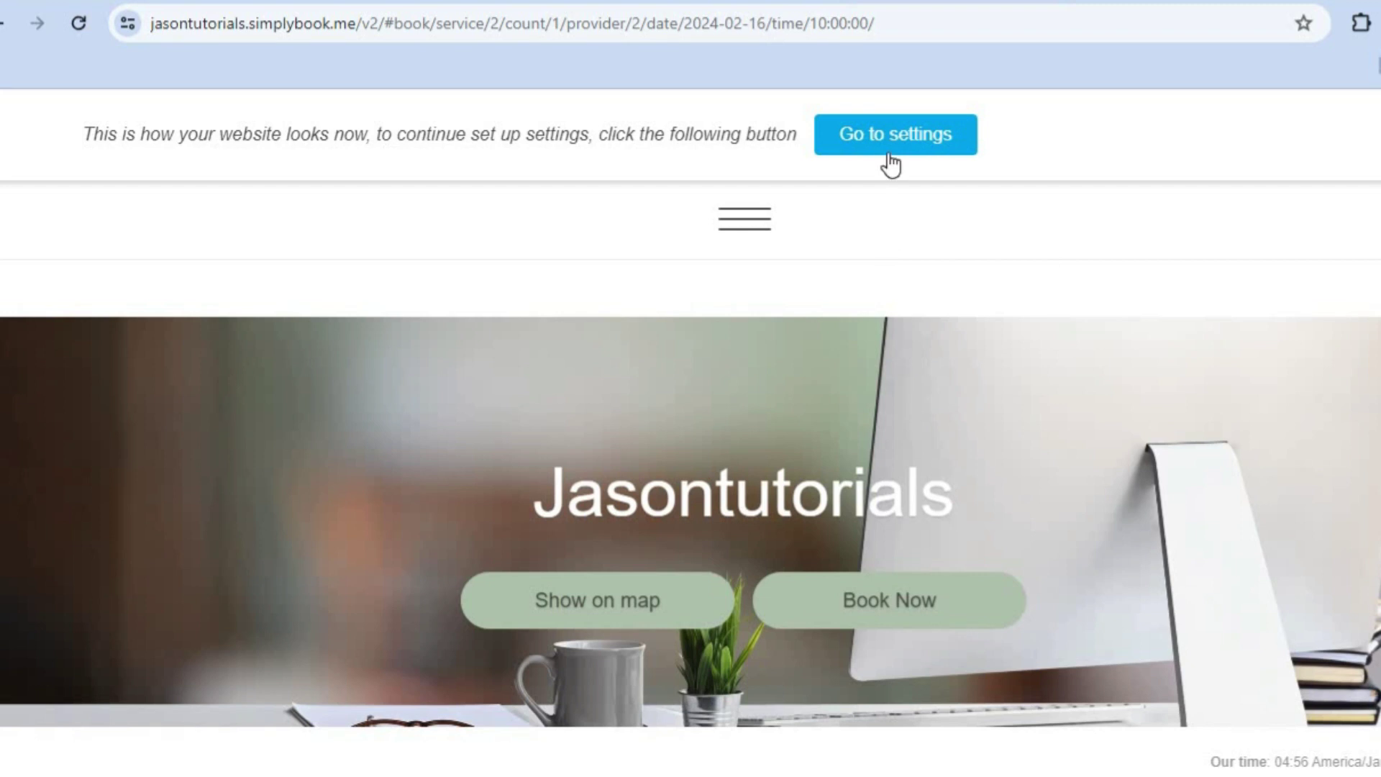
- Leave the preview for admin settings and open Company basic information from frequently used actions
{"action": "left_click", "coordinate": [889, 135]}
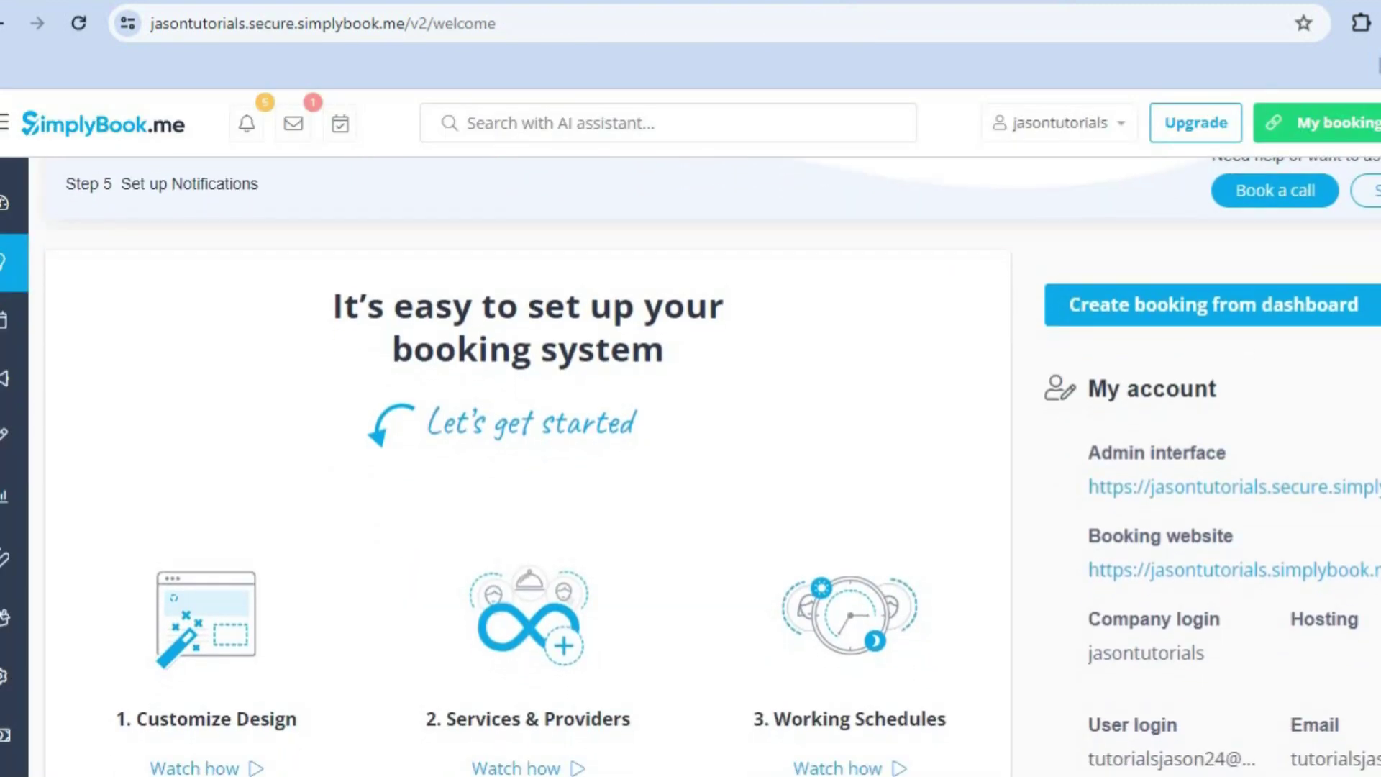
{"action": "scroll", "coordinate": [691, 466], "scroll_direction": "down", "scroll_amount": 15}
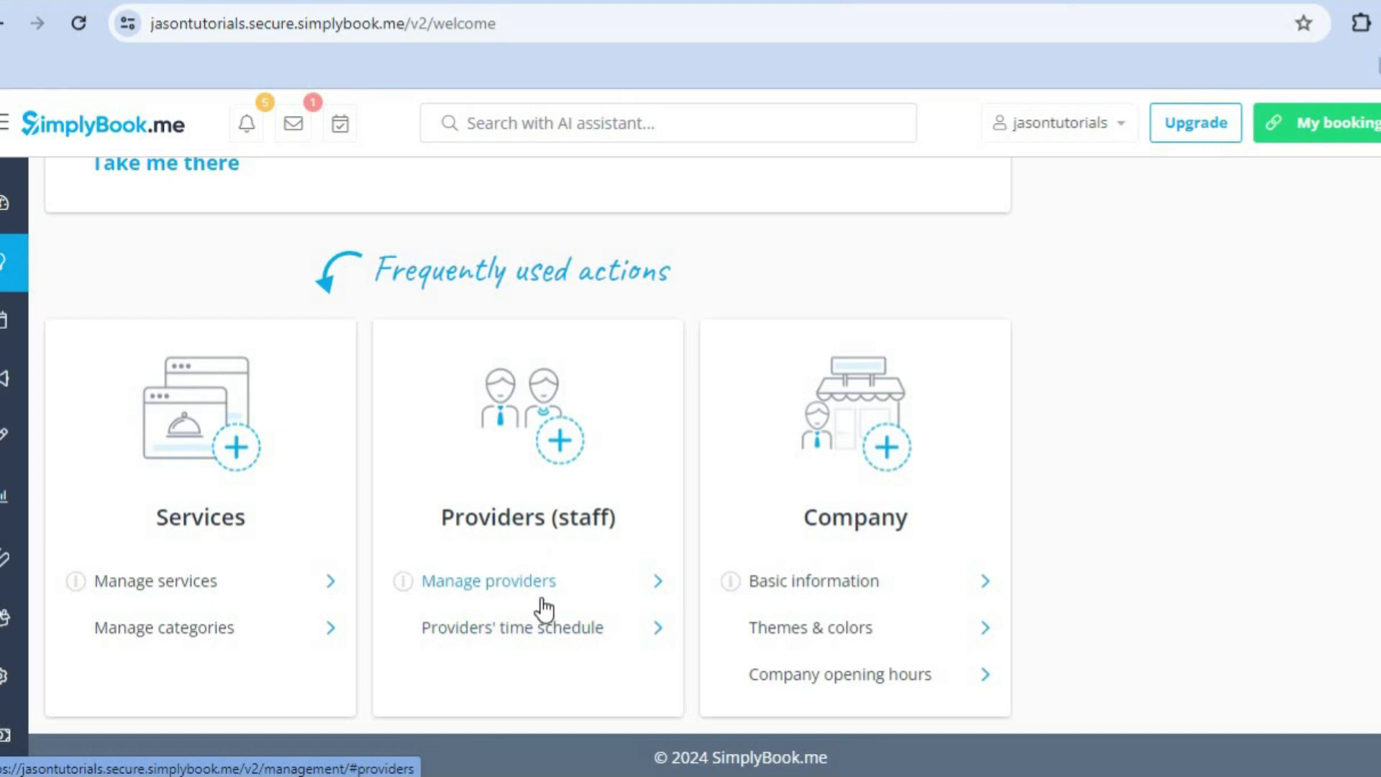
{"action": "left_click", "coordinate": [849, 582]}
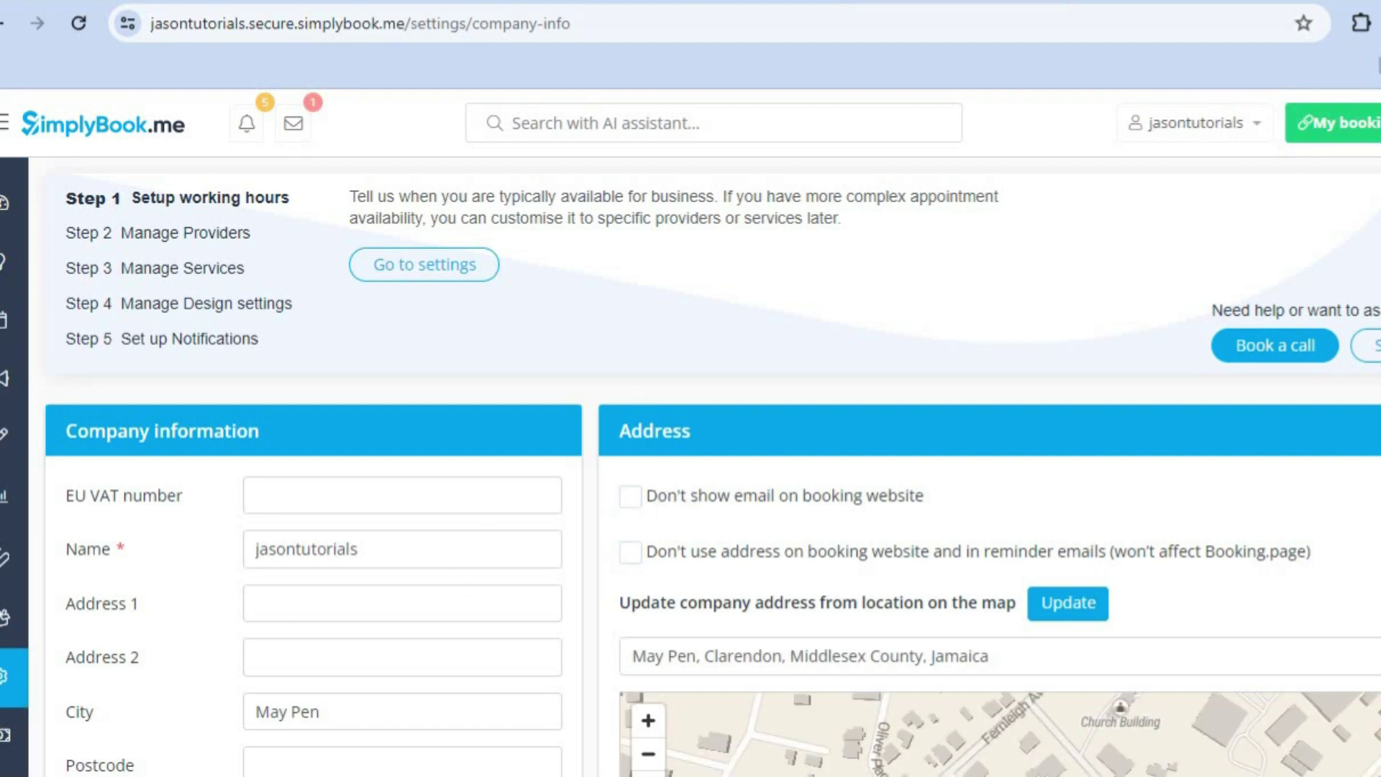
- Scroll through the Company information form showing May Pen, Jamaica and empty social fields
{"action": "scroll", "coordinate": [712, 468], "scroll_direction": "down", "scroll_amount": 4}
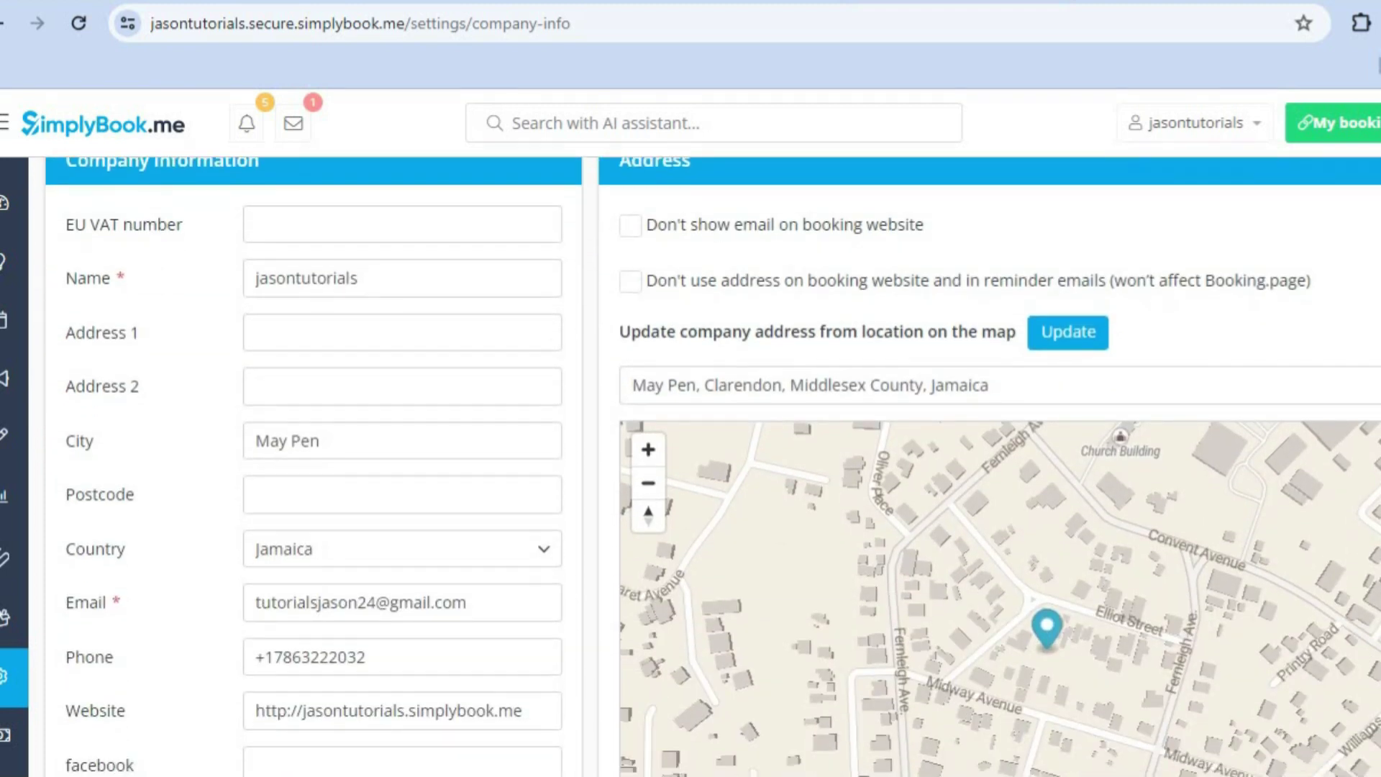
{"action": "scroll", "coordinate": [704, 467], "scroll_direction": "down", "scroll_amount": 5}
{"action": "scroll", "coordinate": [705, 466], "scroll_direction": "up", "scroll_amount": 10}
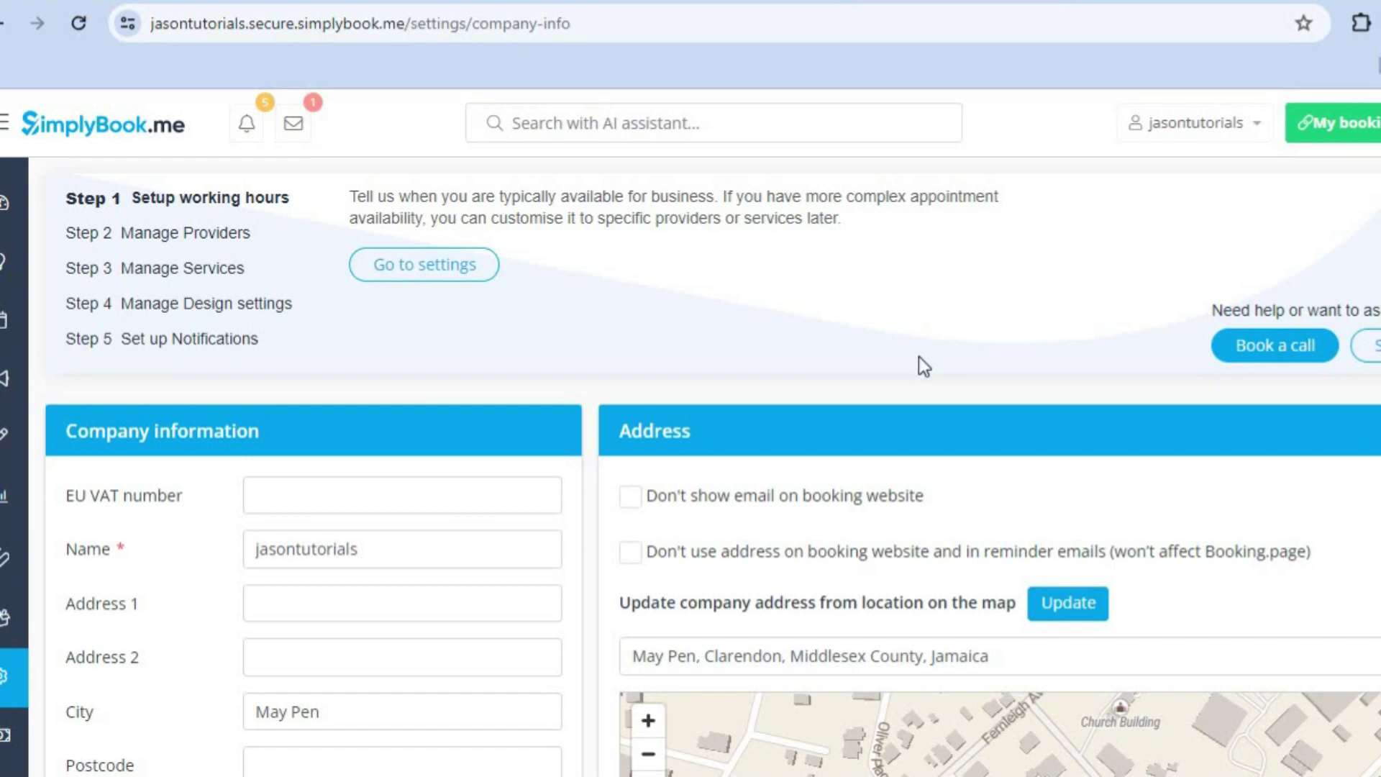
- Review the weekly working hours: Monday 08:00–16:00 with a break, Tuesday 08:00–18:00, weekends off
{"action": "left_click", "coordinate": [435, 270]}
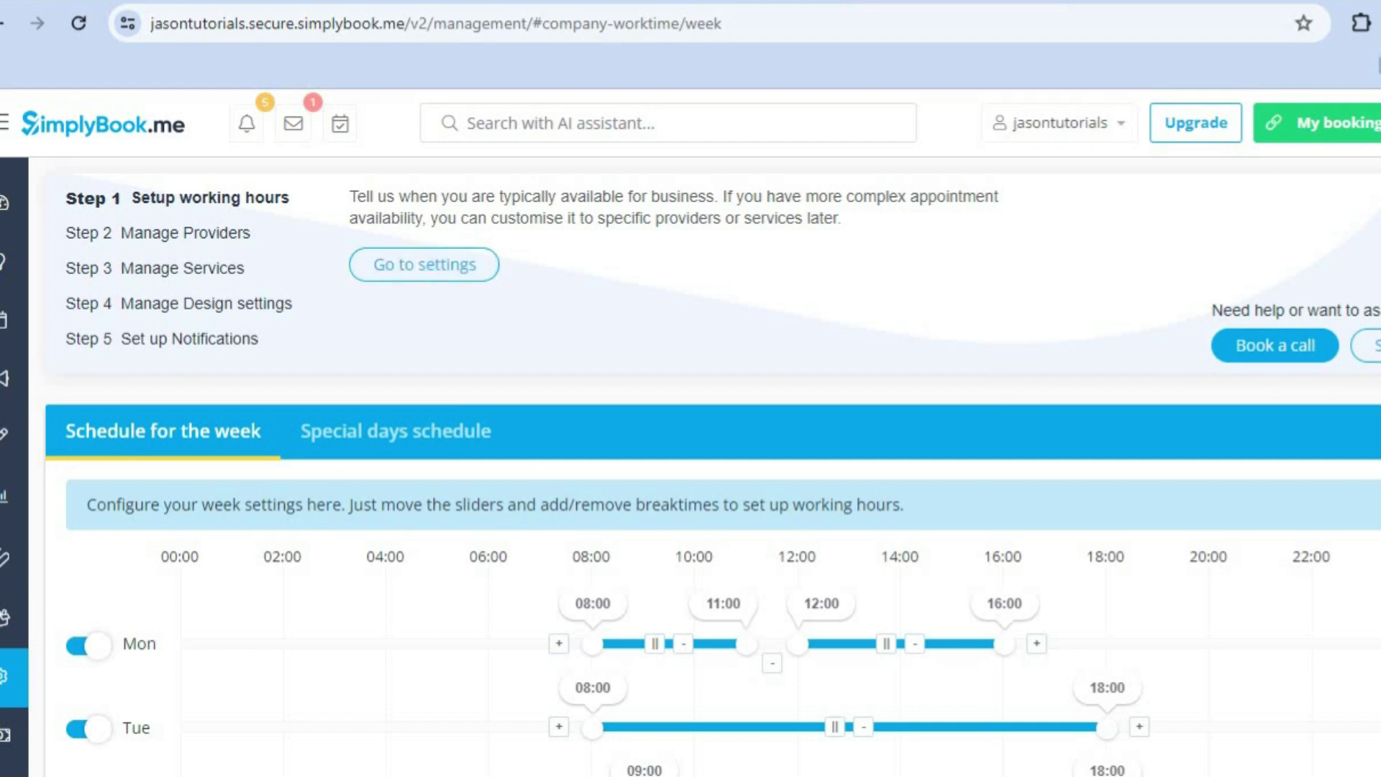
{"action": "scroll", "coordinate": [712, 466], "scroll_direction": "down", "scroll_amount": 7}
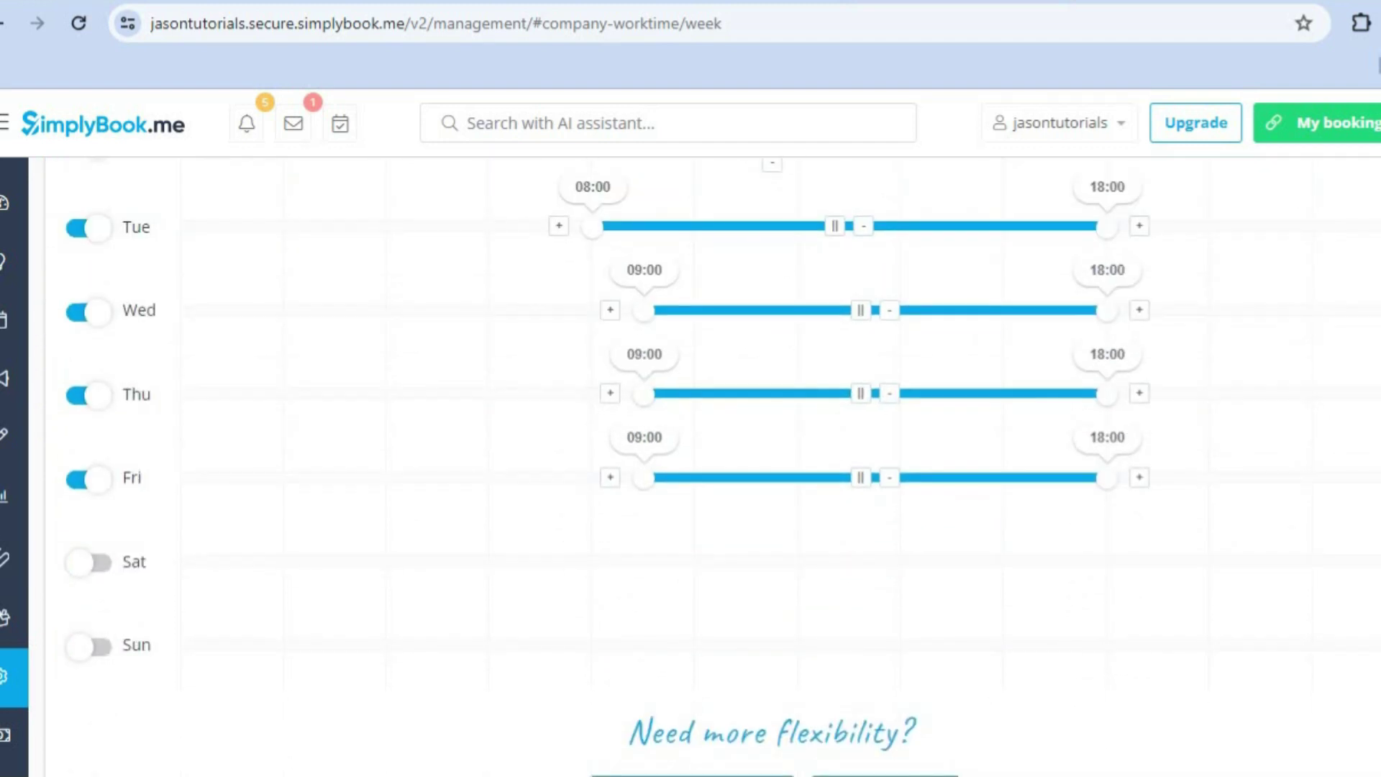
{"action": "scroll", "coordinate": [712, 466], "scroll_direction": "up", "scroll_amount": 3}
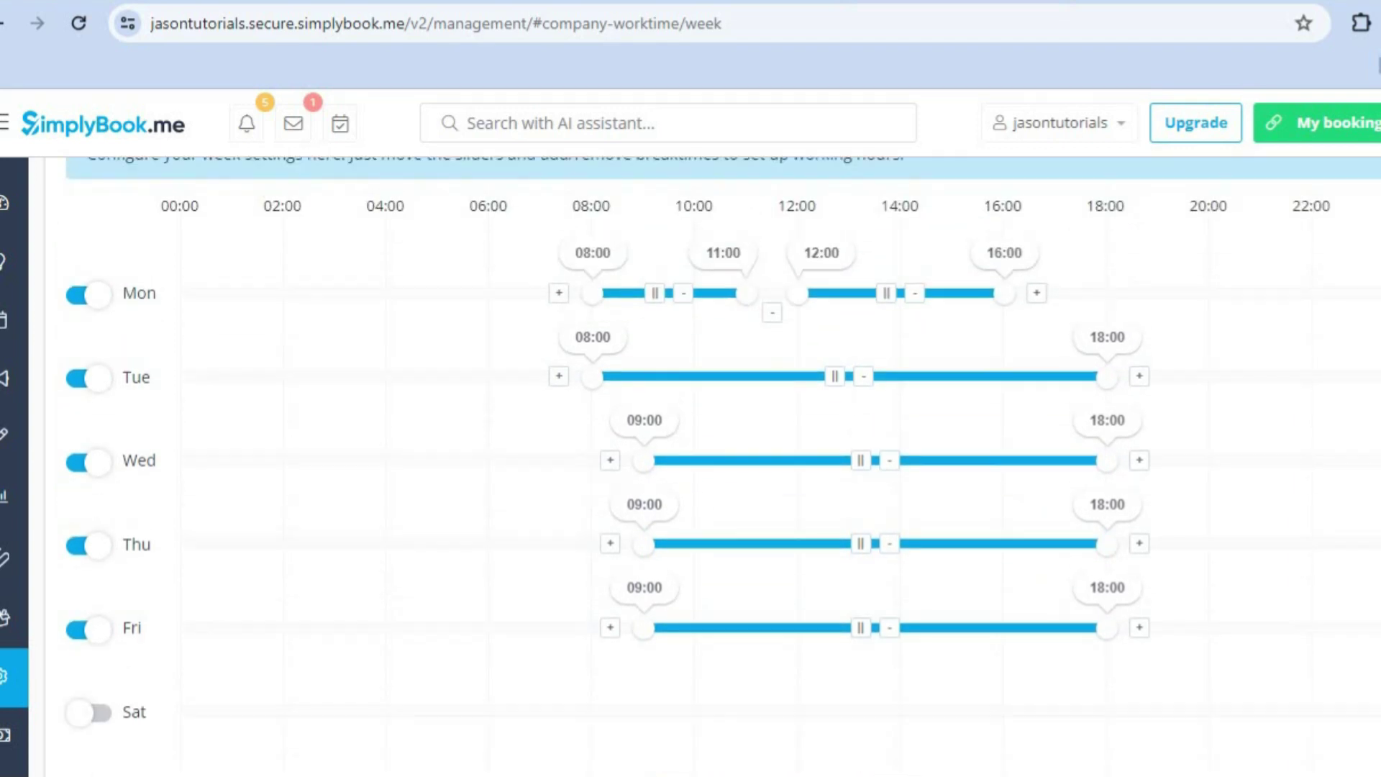
{"action": "scroll", "coordinate": [712, 466], "scroll_direction": "down", "scroll_amount": 8}
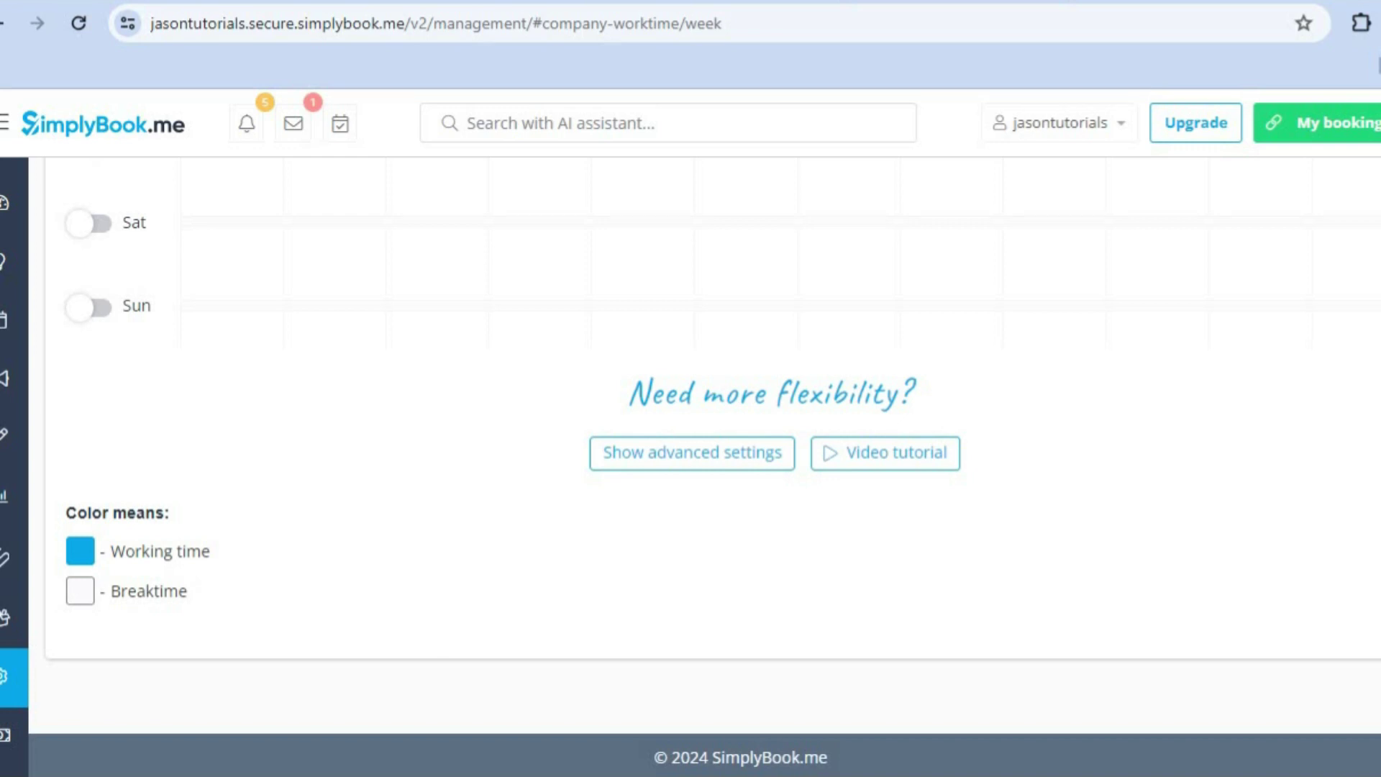
{"action": "scroll", "coordinate": [712, 466], "scroll_direction": "up", "scroll_amount": 12}
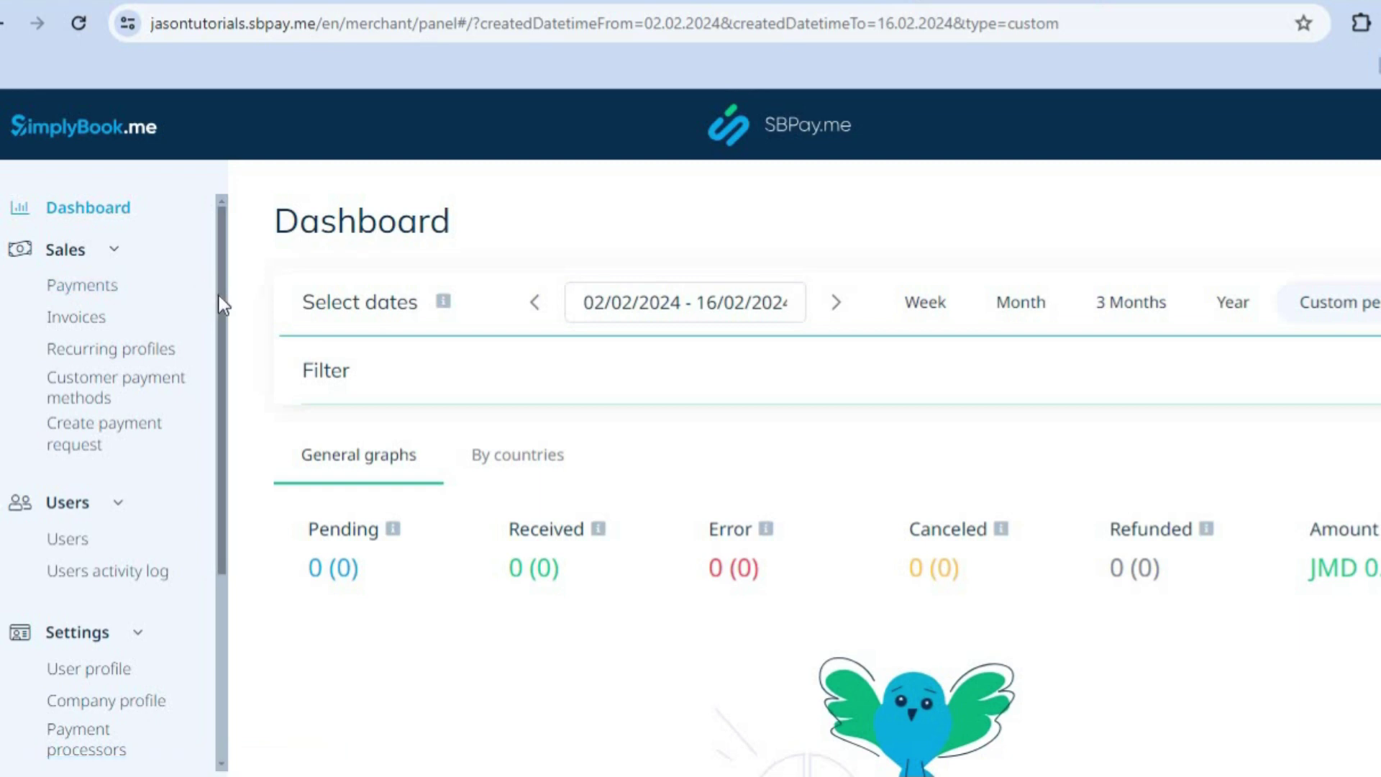
- Go to SBPay.me Settings > Payment processors, where only Pay later is active
{"action": "scroll", "coordinate": [210, 515], "scroll_direction": "down", "scroll_amount": 4}
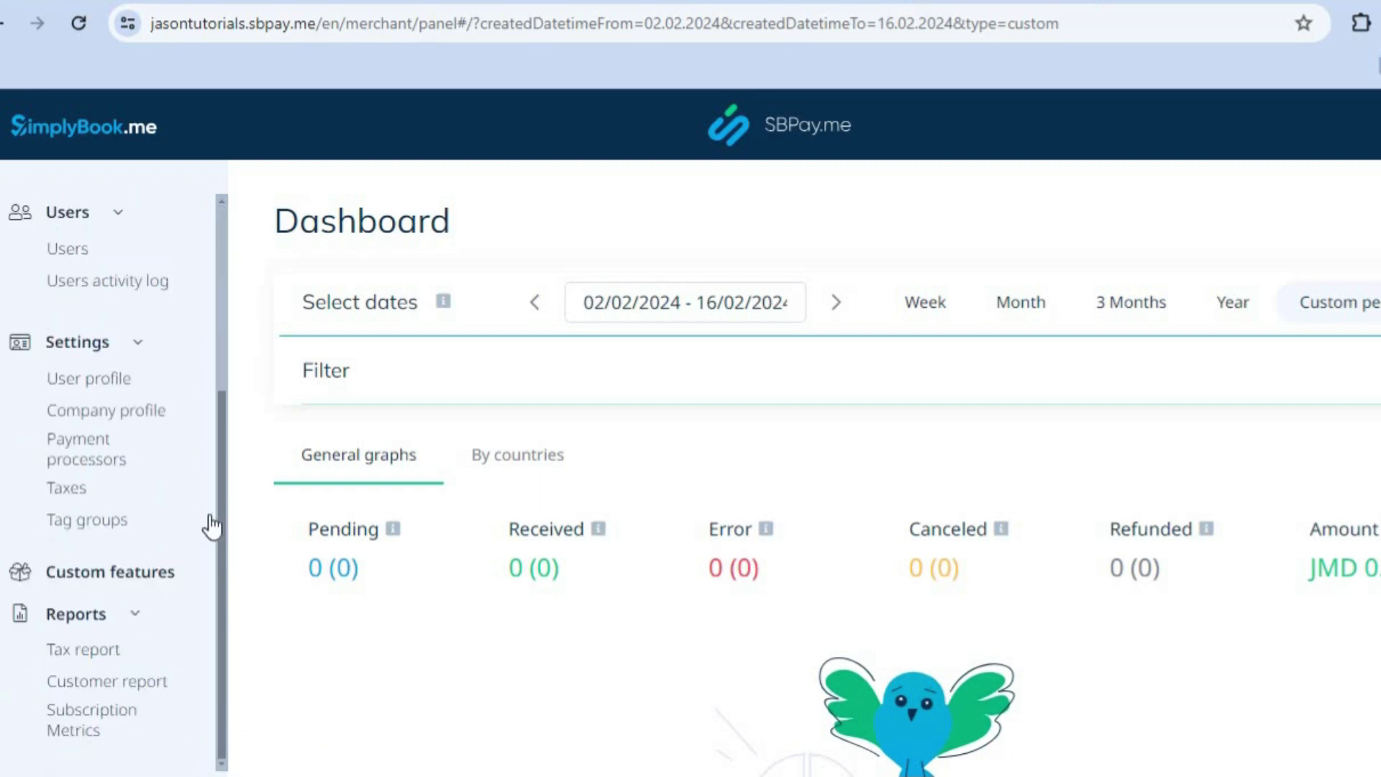
{"action": "left_click", "coordinate": [94, 453]}
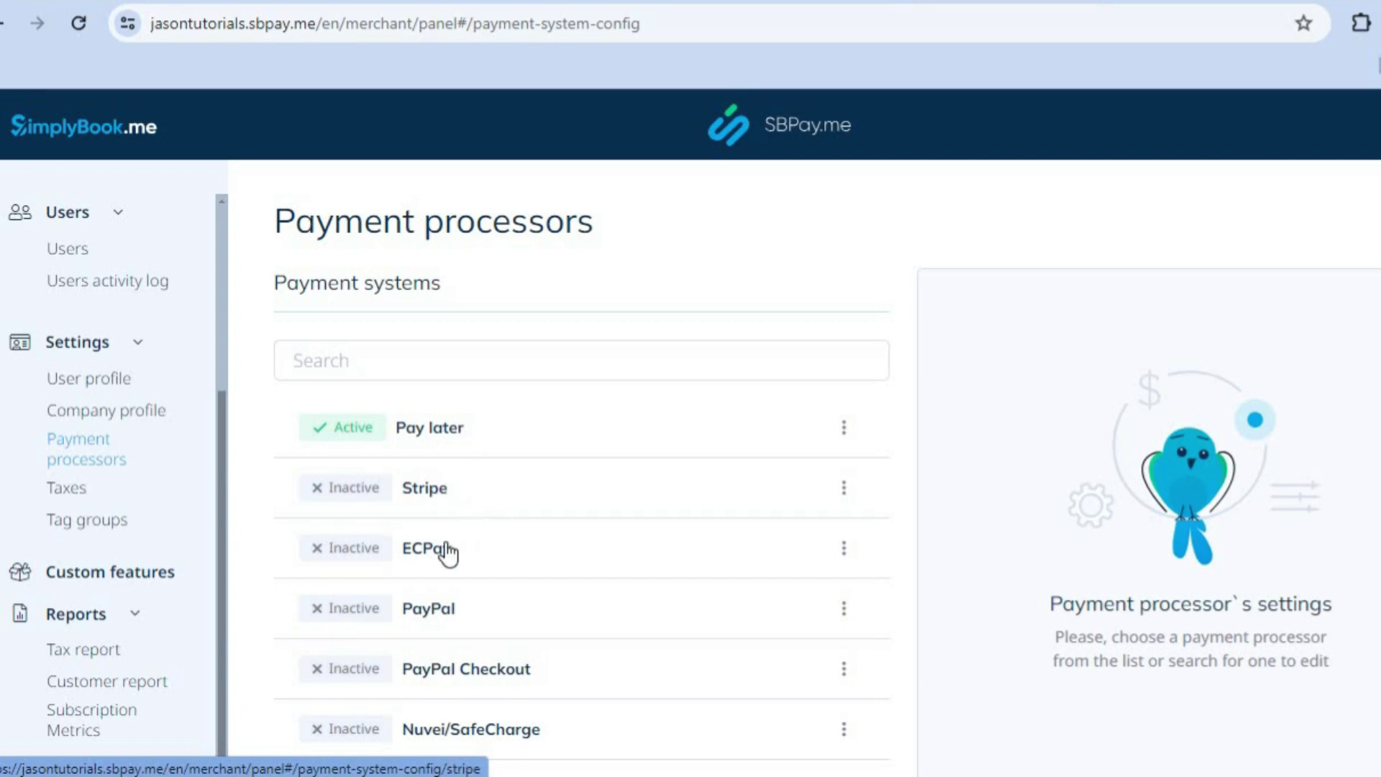
- Inspect the inactive Stripe settings, then the PayPal settings panel awaiting activation
{"action": "left_click", "coordinate": [431, 501]}
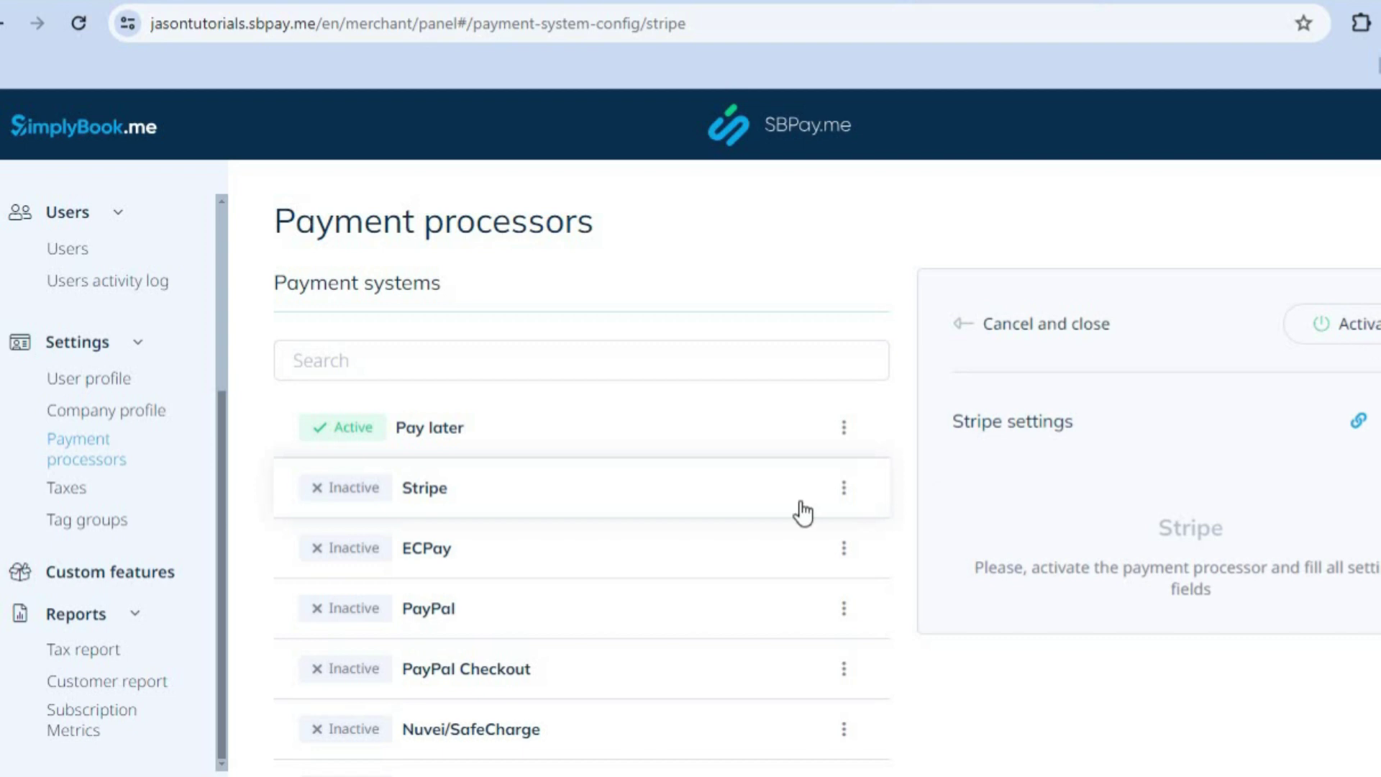
{"action": "left_click", "coordinate": [426, 611]}
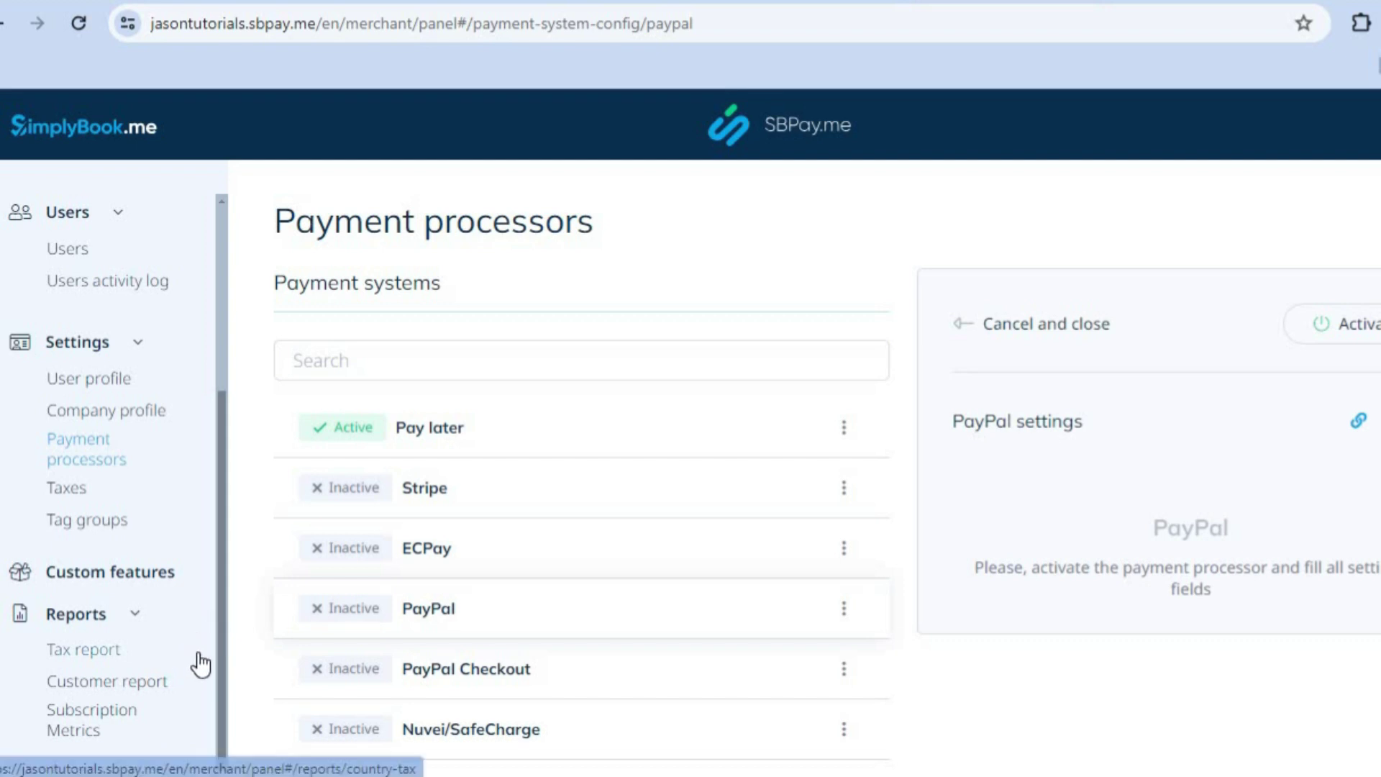
{"action": "left_click_drag", "start_coordinate": [211, 656], "coordinate": [229, 343]}
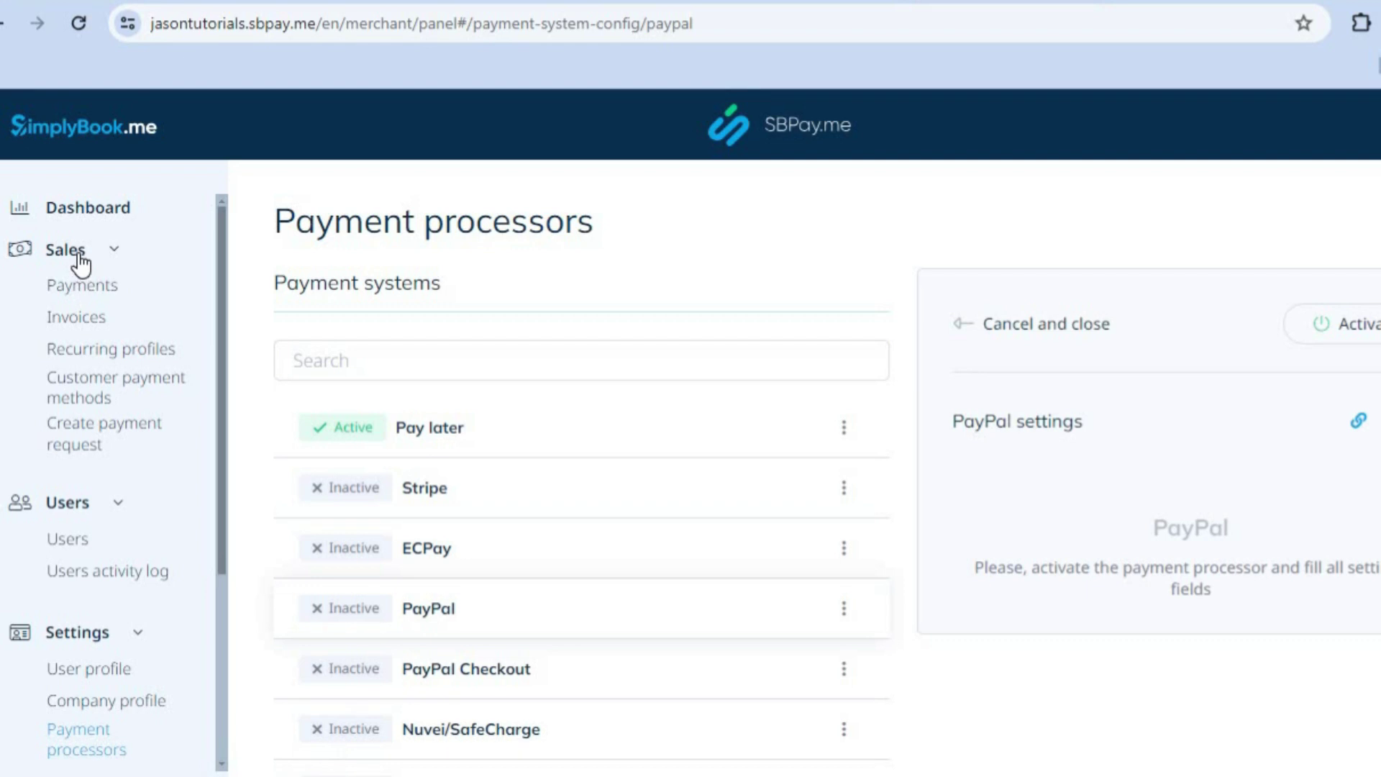
- Check the empty Sales > Payments list and the Customer payment methods list in SBPay.me
{"action": "left_click", "coordinate": [90, 292]}
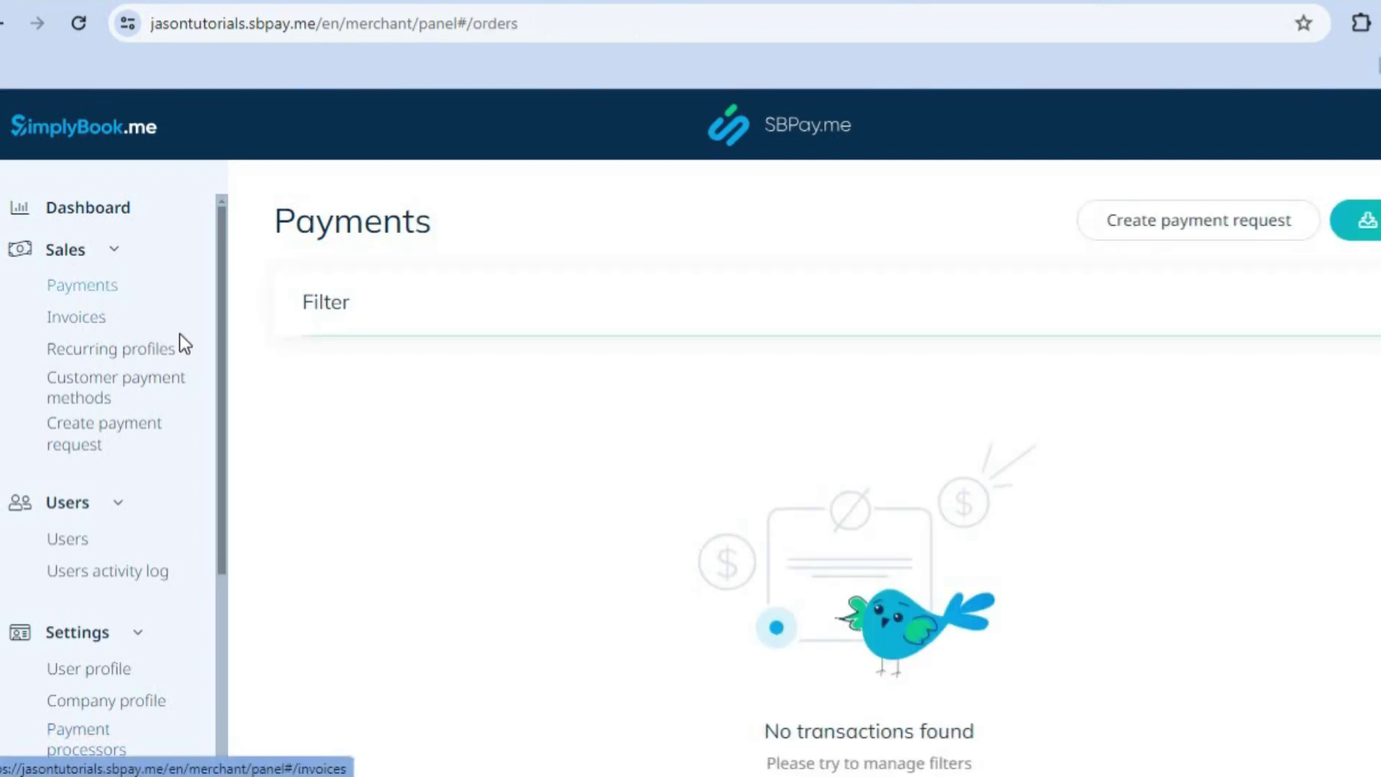
{"action": "left_click", "coordinate": [181, 397]}
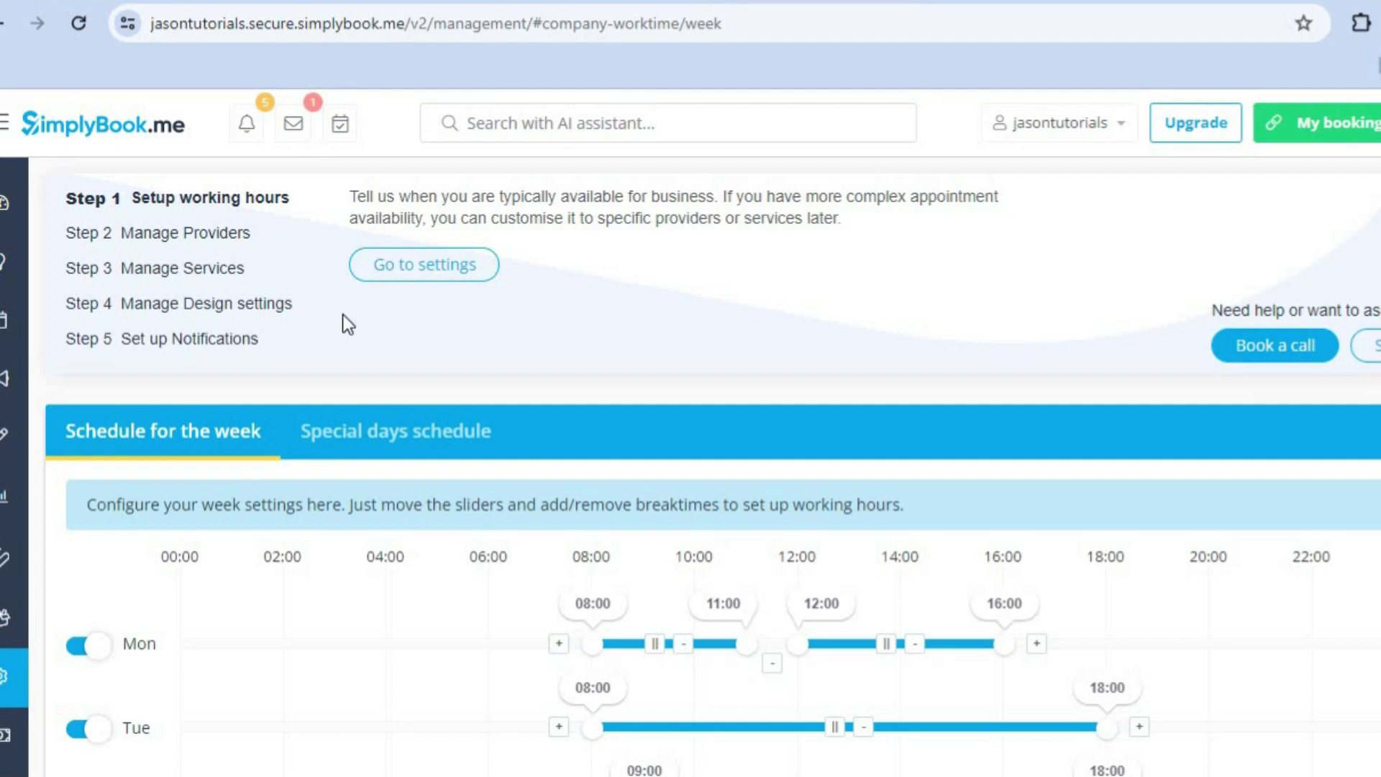
- Show the Calendar for Friday, 16-02-2024 and close the Admin App popup
{"action": "mouse_move", "coordinate": [15, 438]}
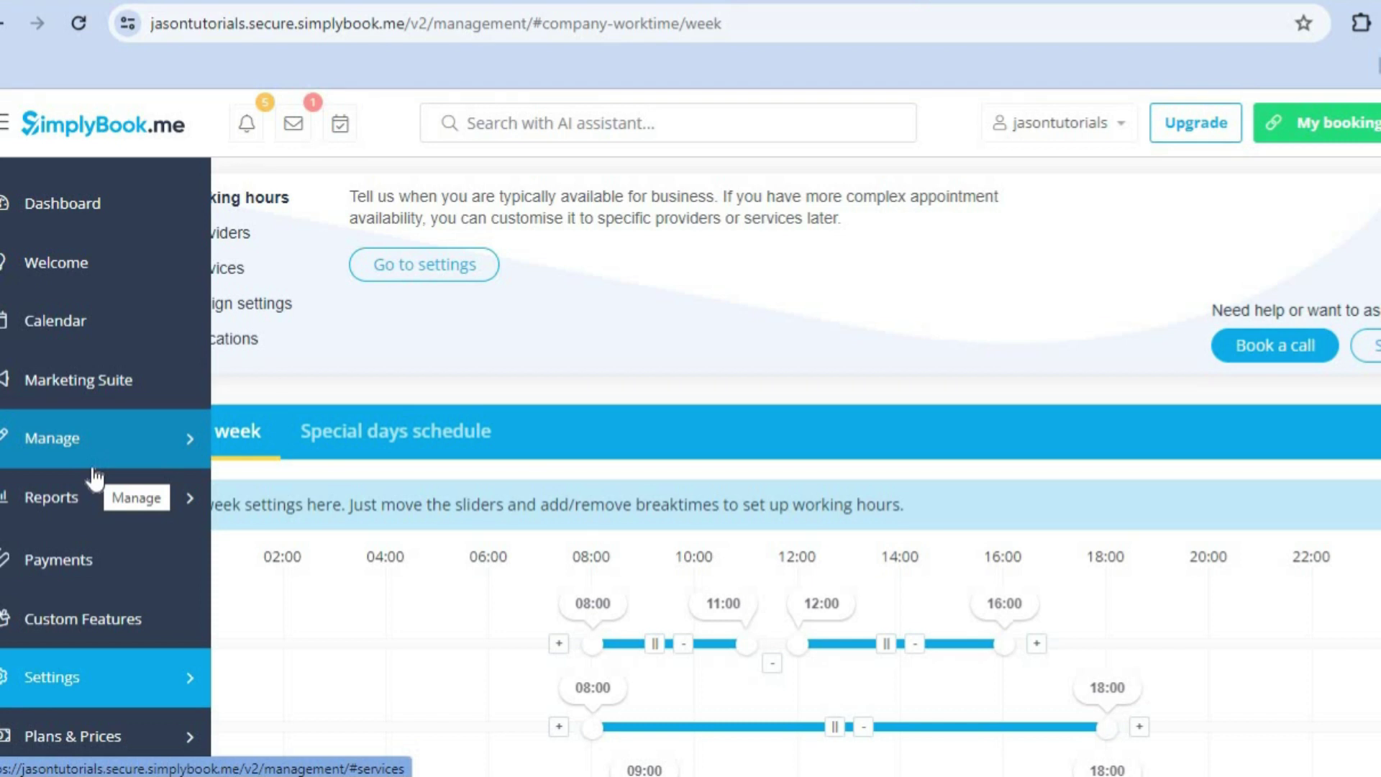
{"action": "left_click", "coordinate": [73, 311]}
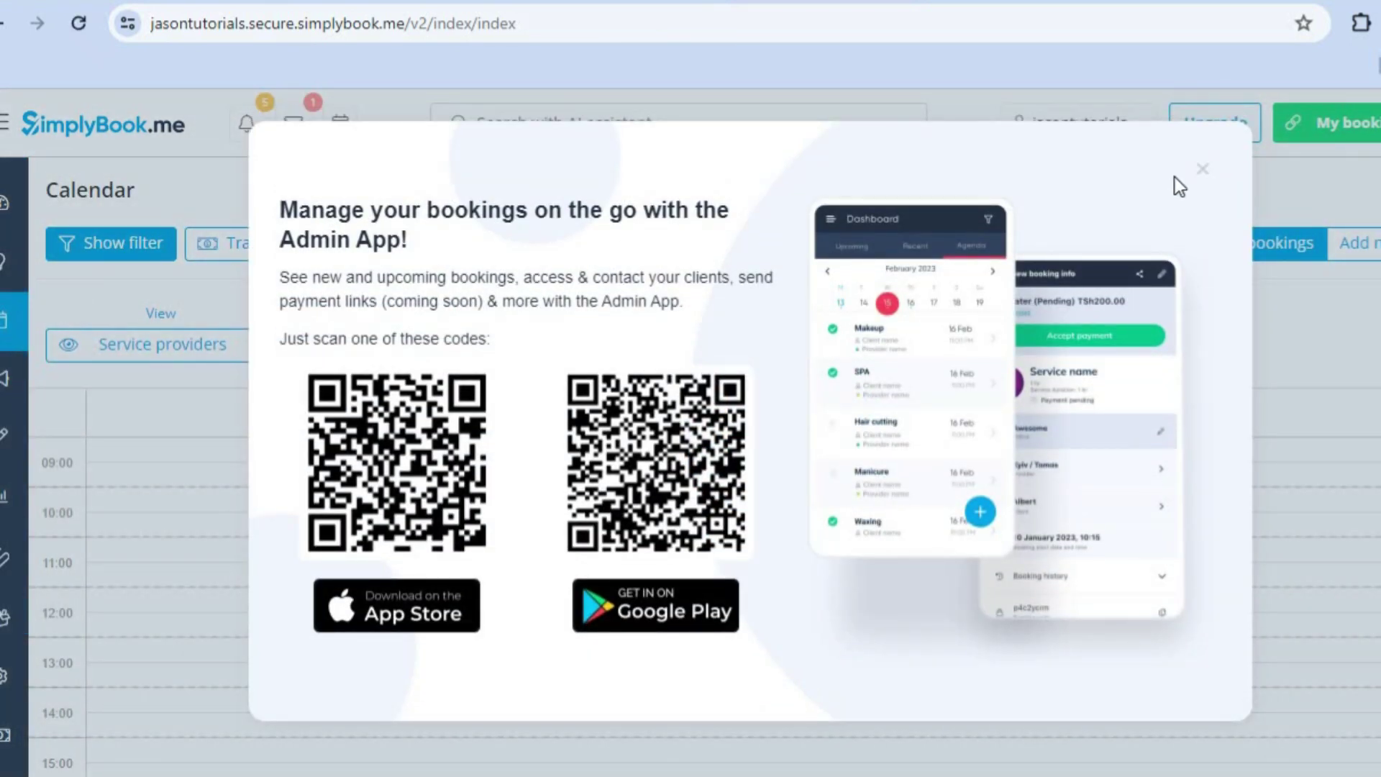
{"action": "left_click", "coordinate": [1200, 171]}
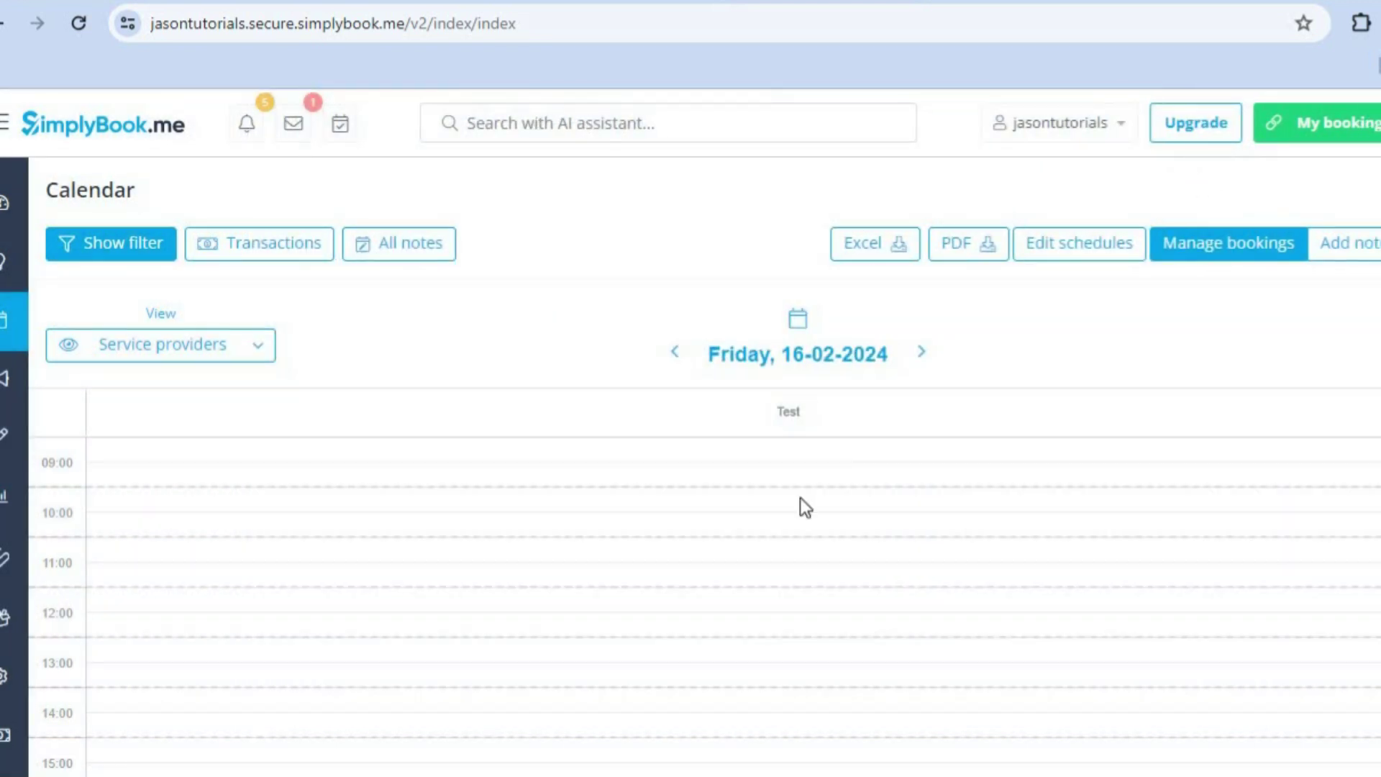